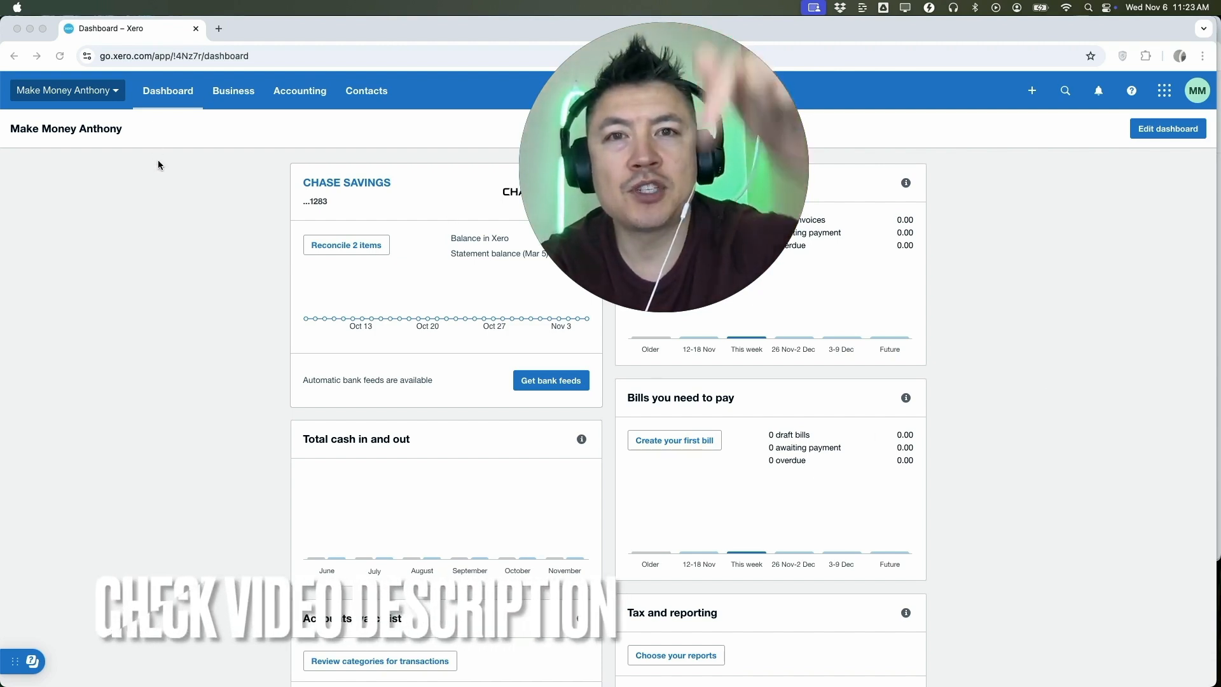
Step: Start a new sales invoice for the organisation
{"action": "left_click", "coordinate": [219, 225]}
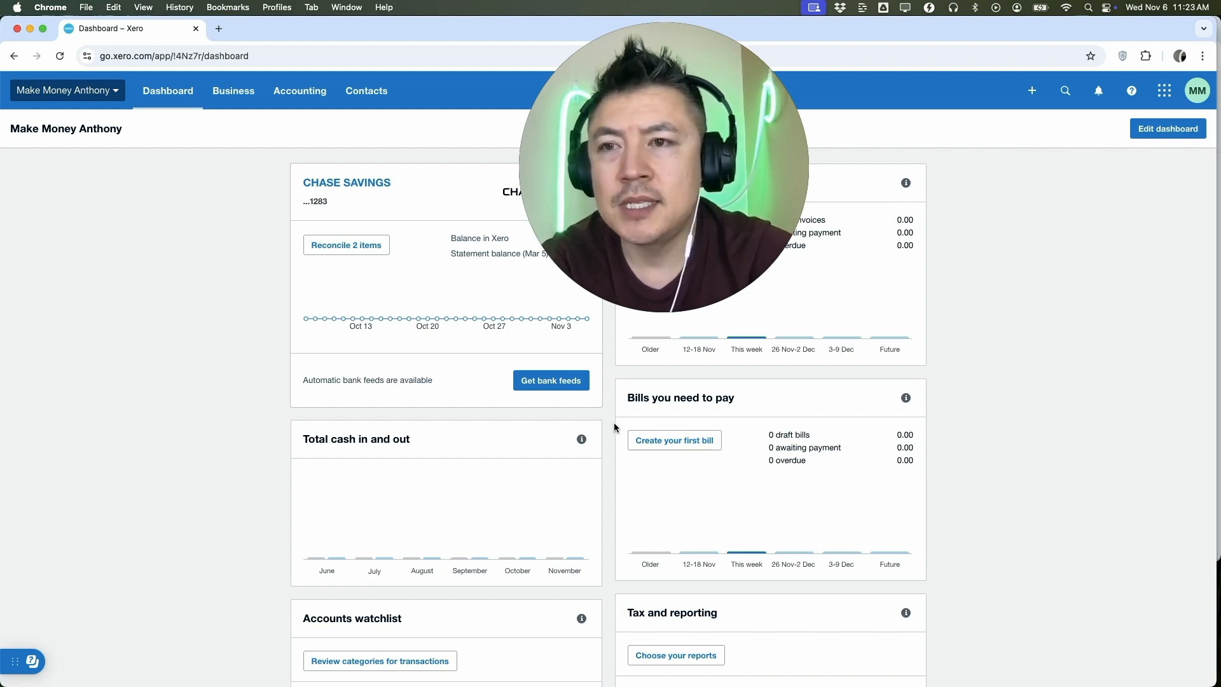
{"action": "left_click", "coordinate": [1036, 95]}
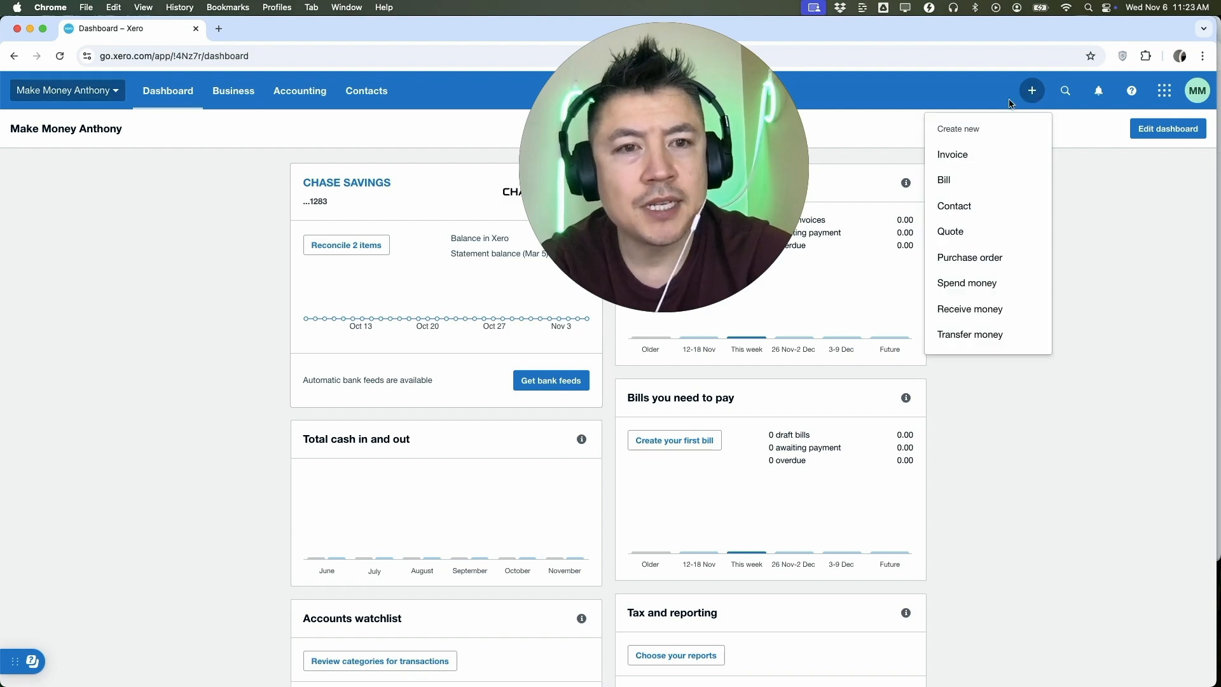
{"action": "left_click", "coordinate": [981, 161]}
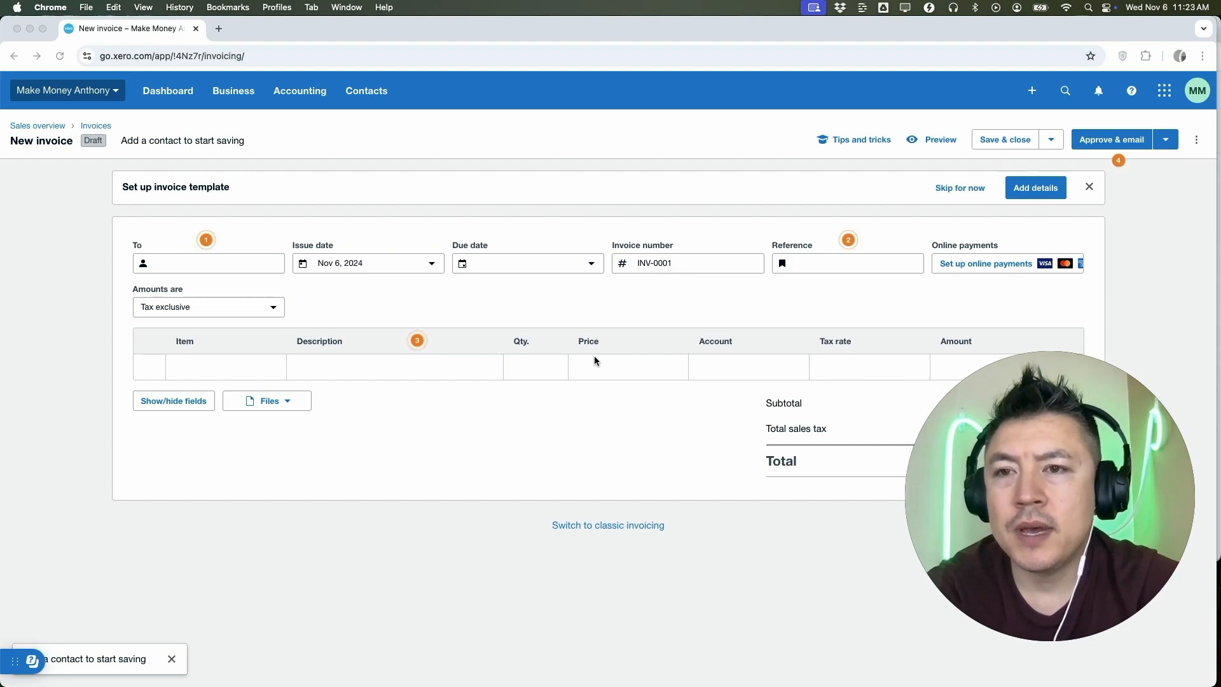
Step: Address the invoice to the existing contact whose name begins with "sa"
{"action": "left_click", "coordinate": [185, 265]}
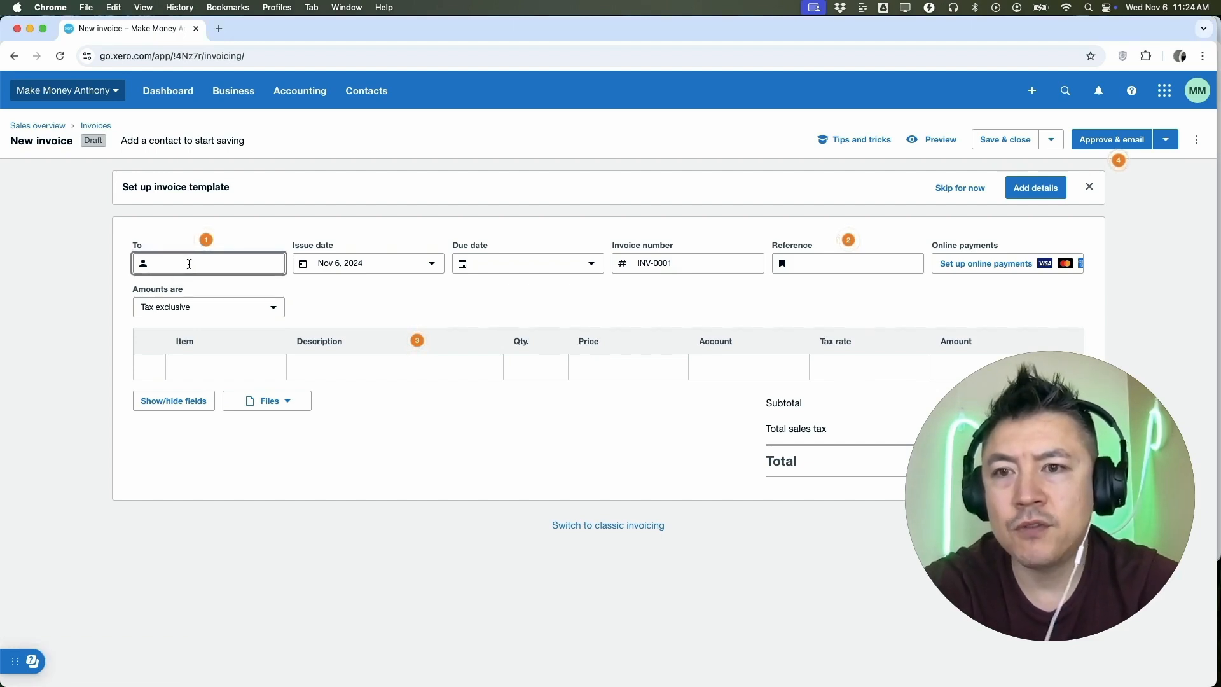
{"action": "type", "text": "s"}
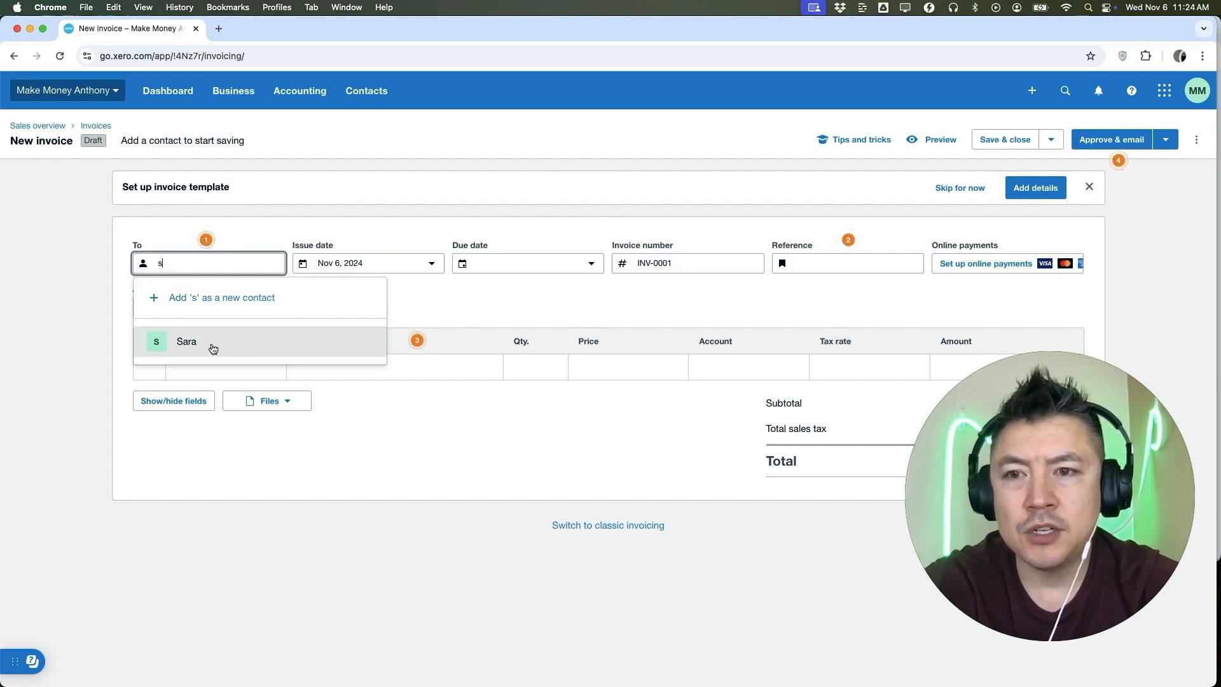
{"action": "double_click", "coordinate": [187, 265]}
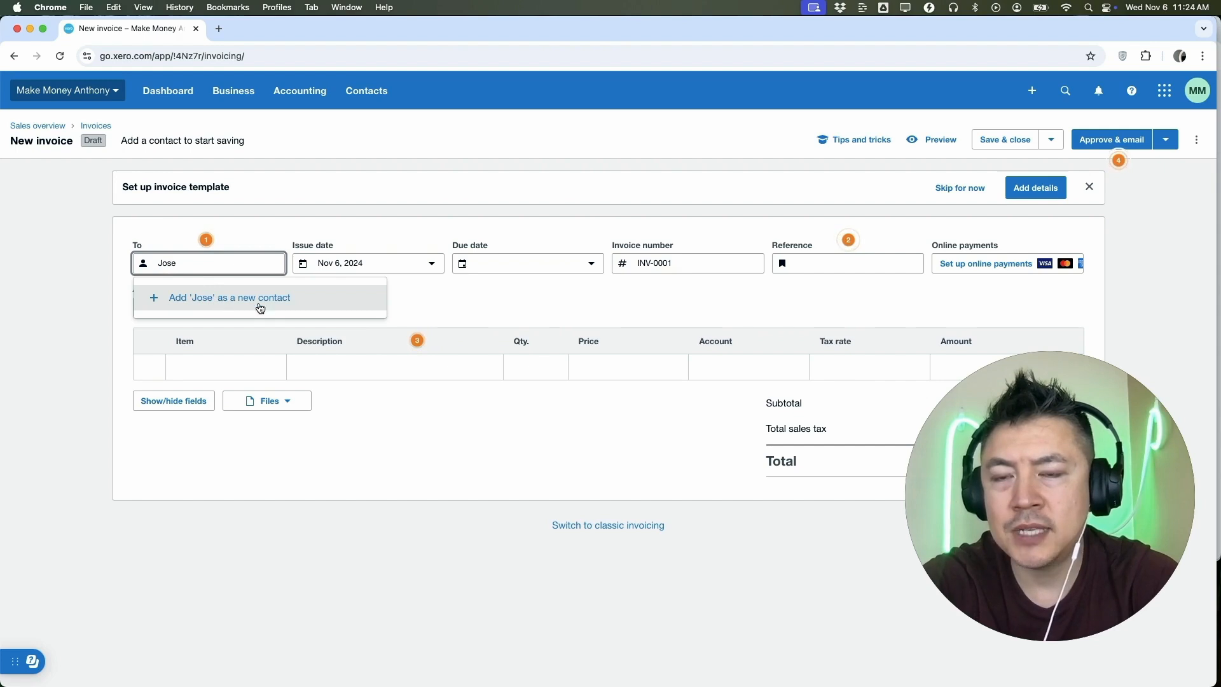
{"action": "double_click", "coordinate": [191, 263]}
{"action": "type", "text": "s"}
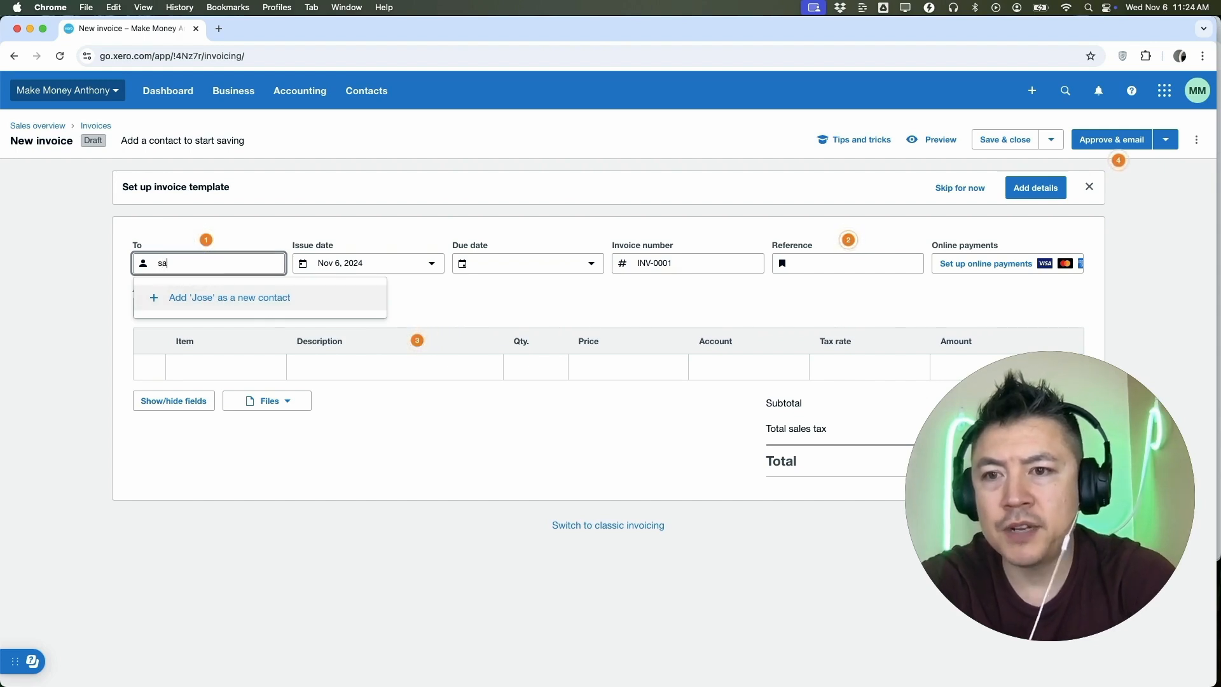
{"action": "left_click", "coordinate": [185, 340]}
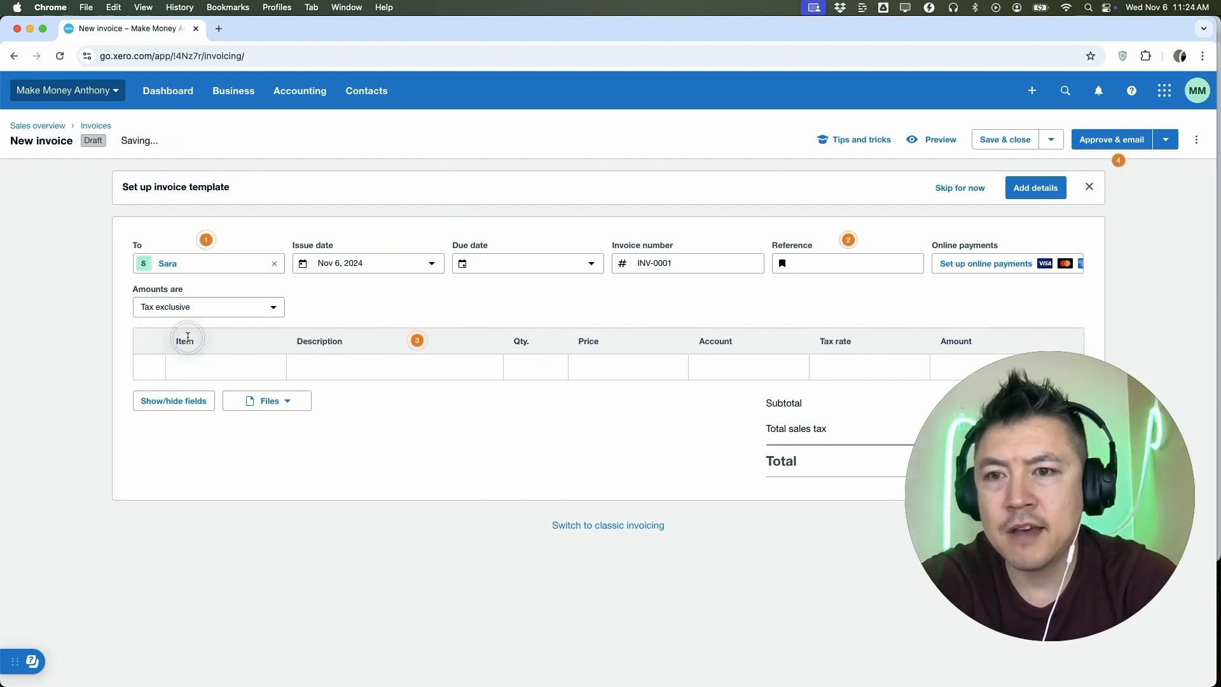
Step: Review the issue date choices and set the invoice's due date to Dec 6, 2024
{"action": "left_click", "coordinate": [432, 267]}
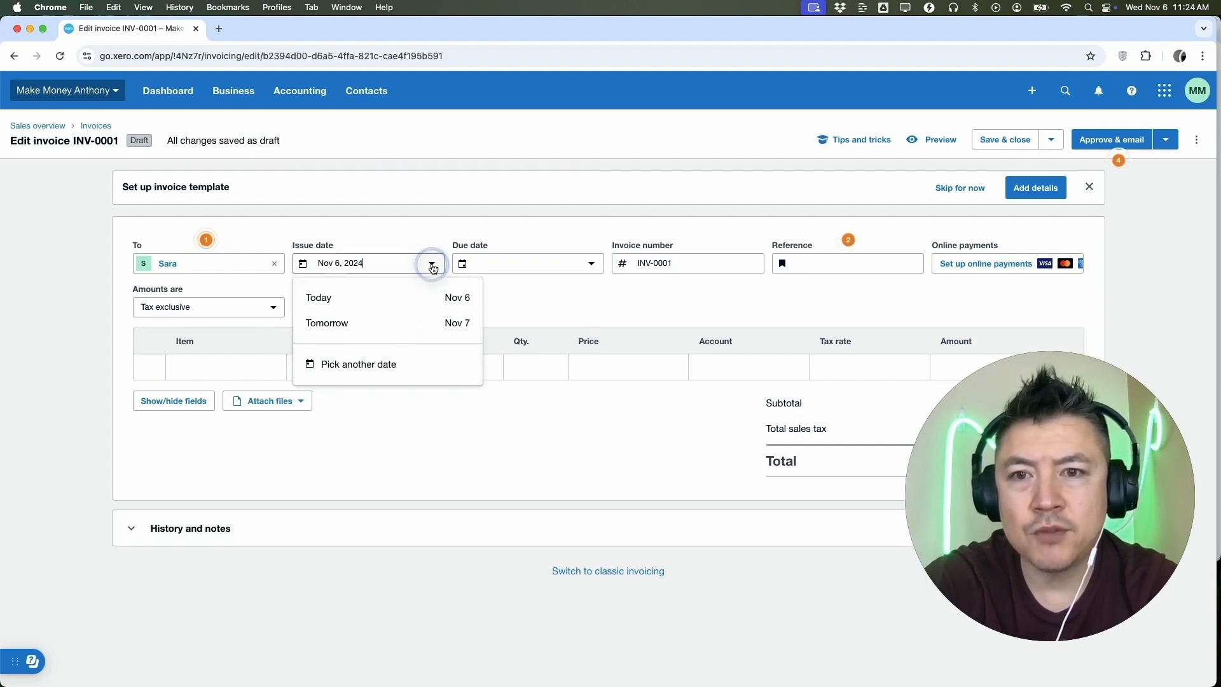
{"action": "left_click", "coordinate": [433, 263]}
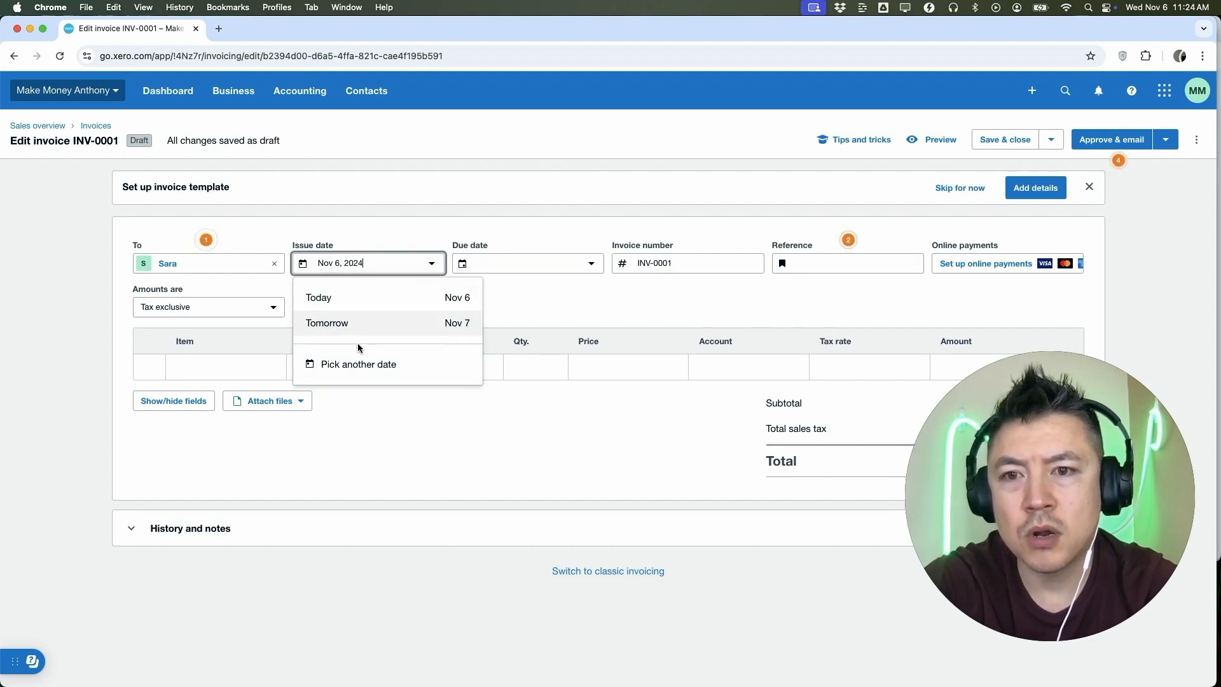
{"action": "left_click", "coordinate": [592, 263]}
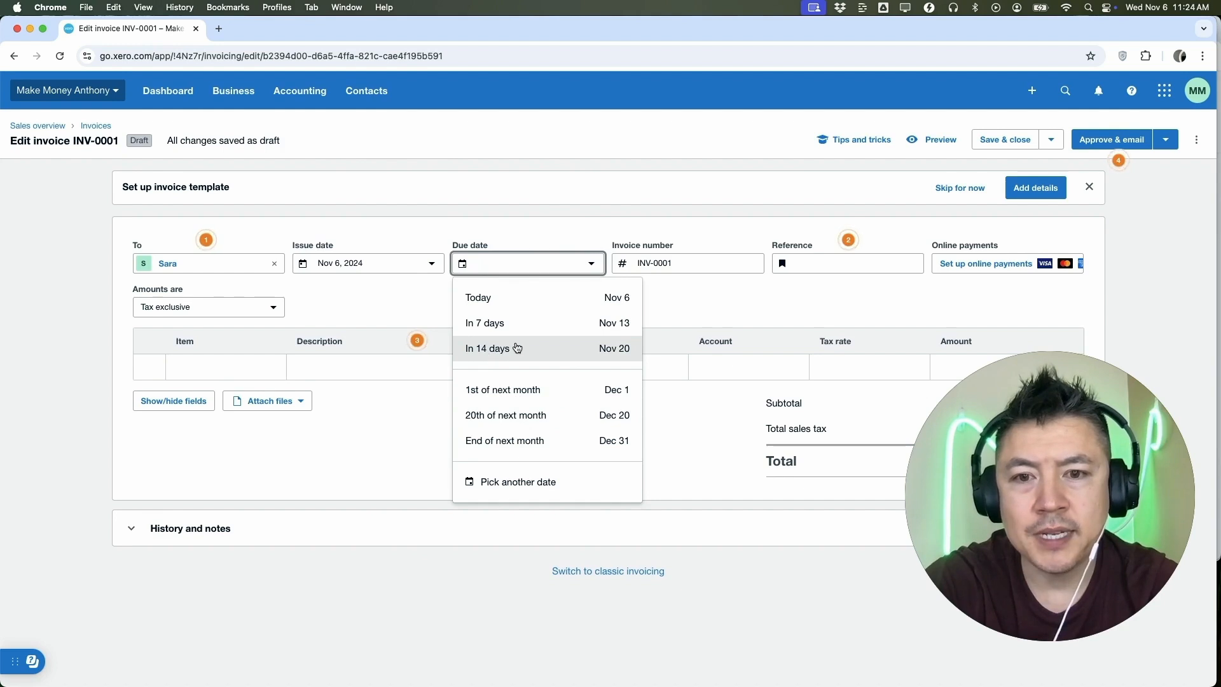
{"action": "left_click", "coordinate": [507, 482]}
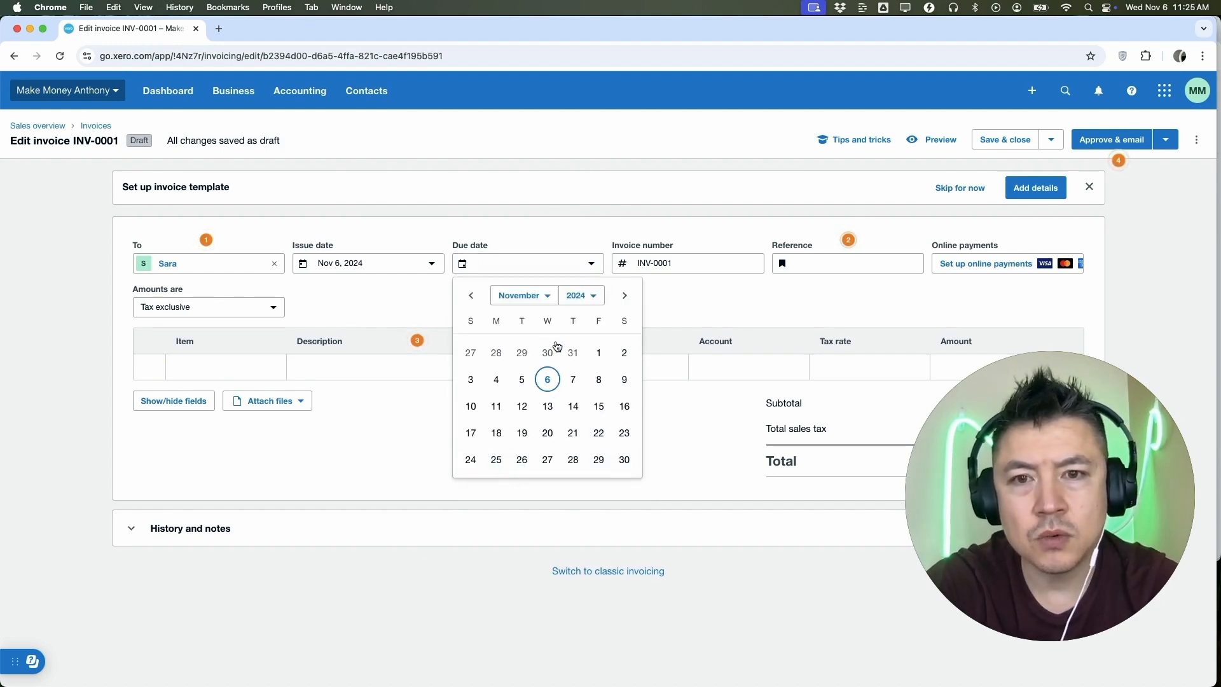
{"action": "left_click", "coordinate": [545, 295]}
{"action": "left_click", "coordinate": [548, 308]}
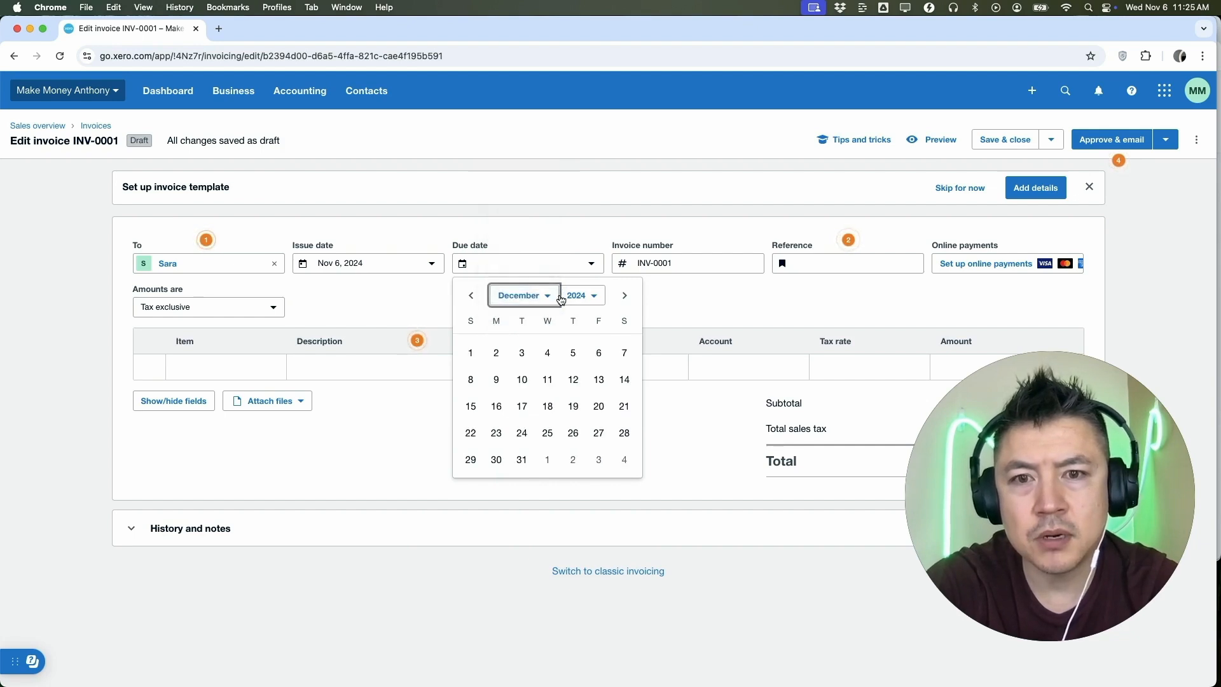
{"action": "left_click", "coordinate": [598, 353]}
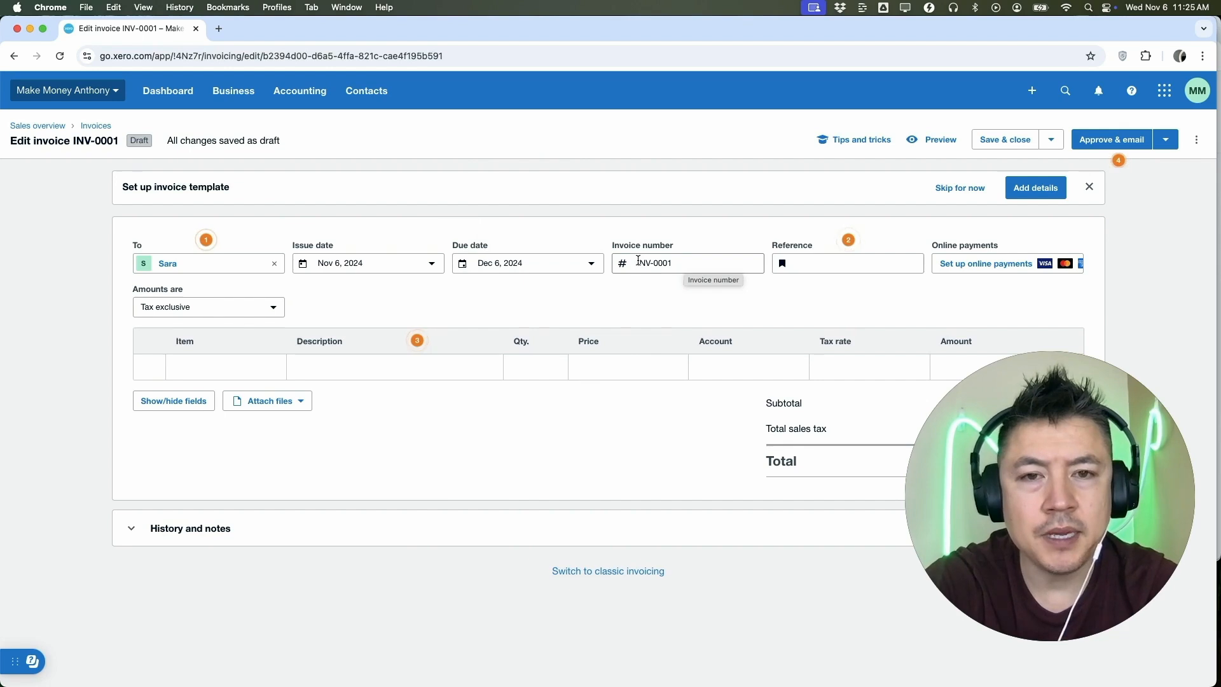
Step: Replace the invoice number with sfdsdfjkl and leave the reference empty
{"action": "left_click", "coordinate": [712, 263]}
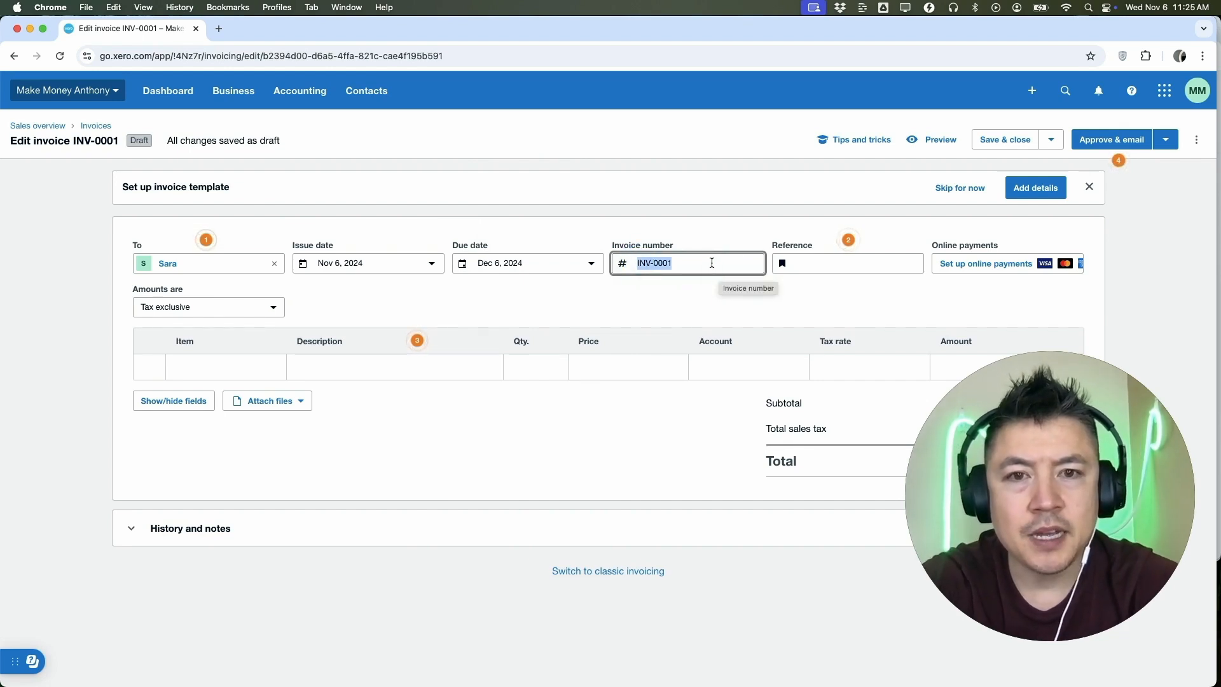
{"action": "type", "text": "sfdsdfjkl"}
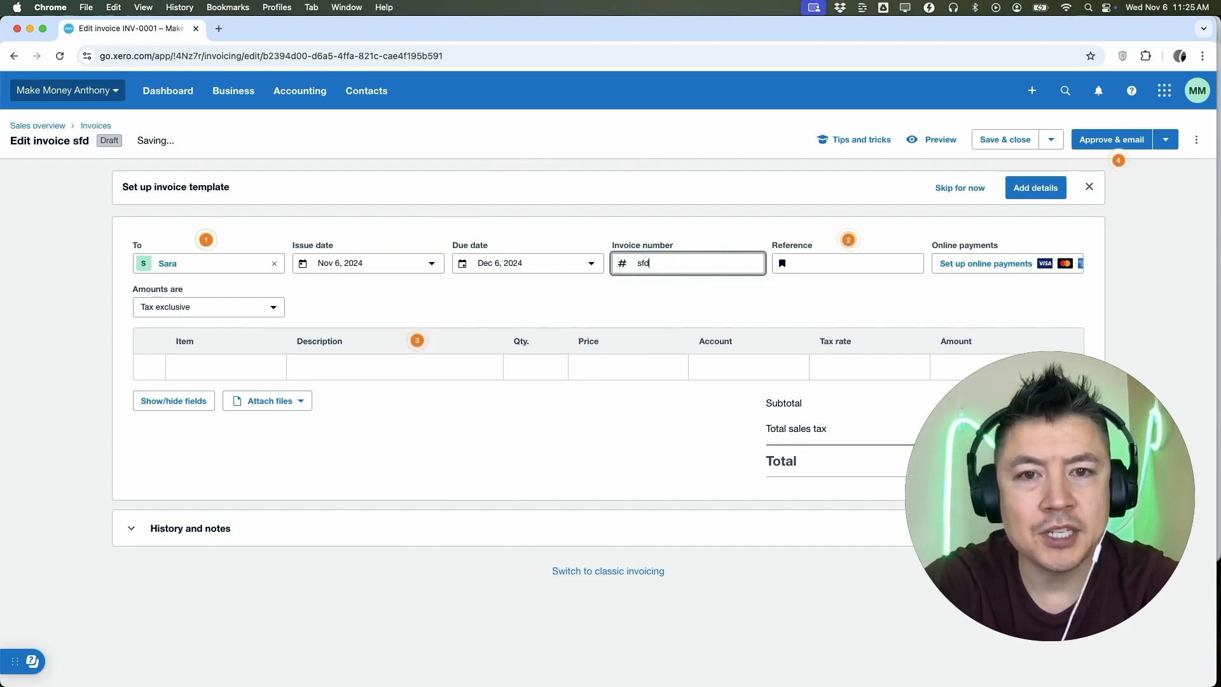
{"action": "left_click", "coordinate": [810, 264]}
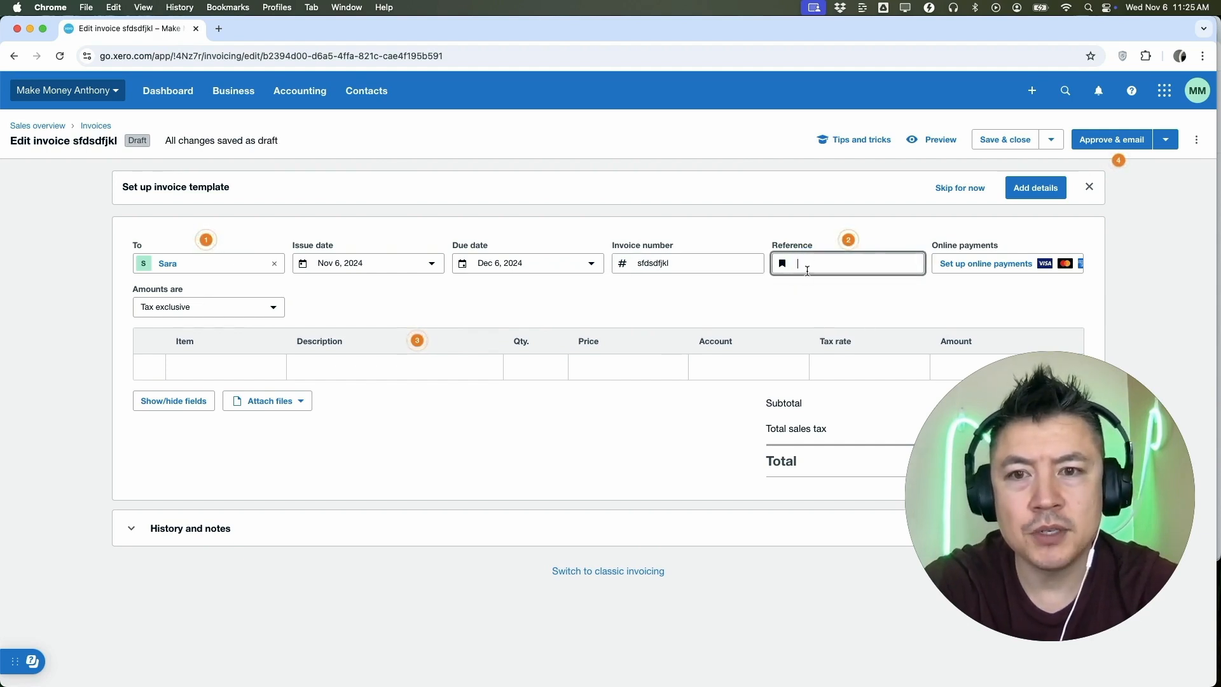
{"action": "left_click", "coordinate": [741, 289]}
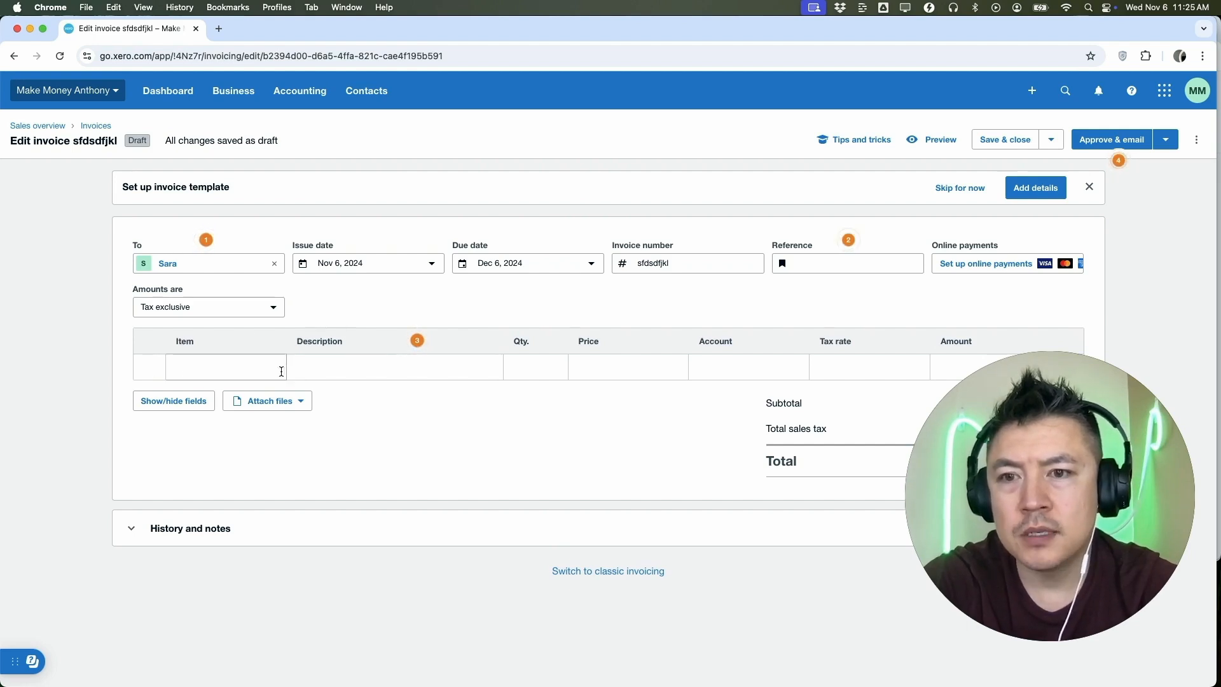
Step: Fill the first line with the description Youtube Marketing, quantity 1 and price 3500
{"action": "left_click", "coordinate": [331, 367]}
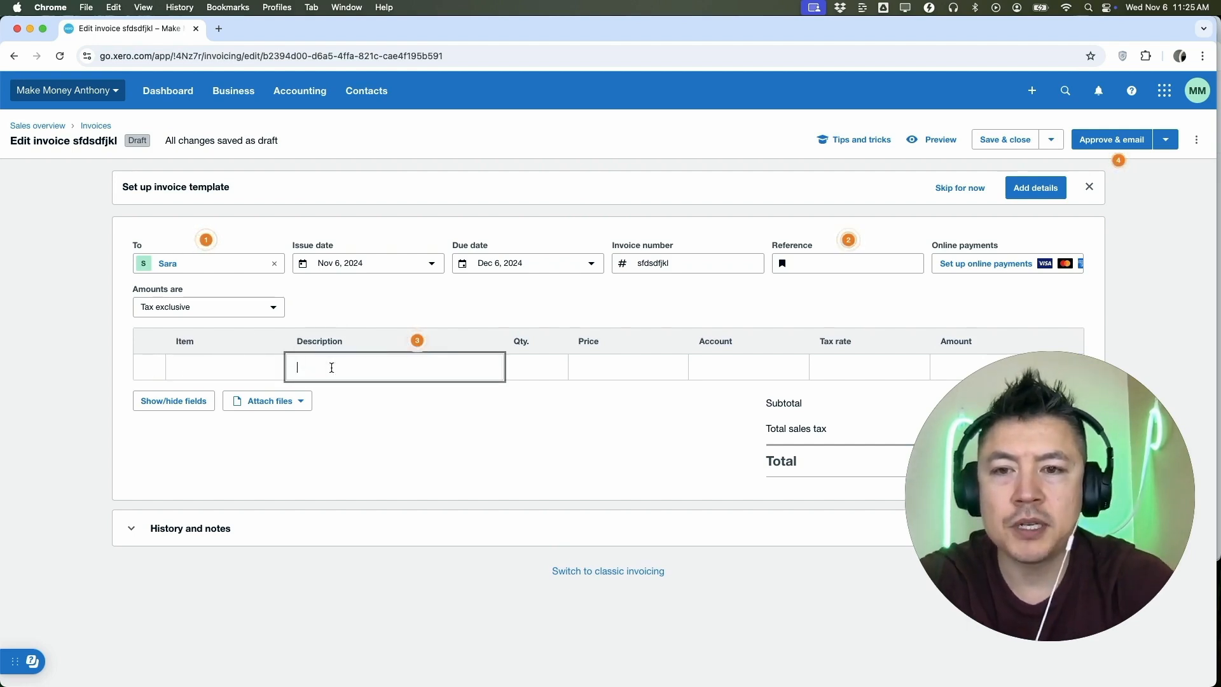
{"action": "type", "text": "Youtube Marketing"}
{"action": "left_click", "coordinate": [532, 363]}
{"action": "type", "text": "1"}
{"action": "left_click", "coordinate": [609, 374]}
{"action": "type", "text": "3500"}
Step: Assign the Youtube Marketing line to account 4300 - Service with the Tax Exempt (0%) tax rate
{"action": "left_click", "coordinate": [749, 366]}
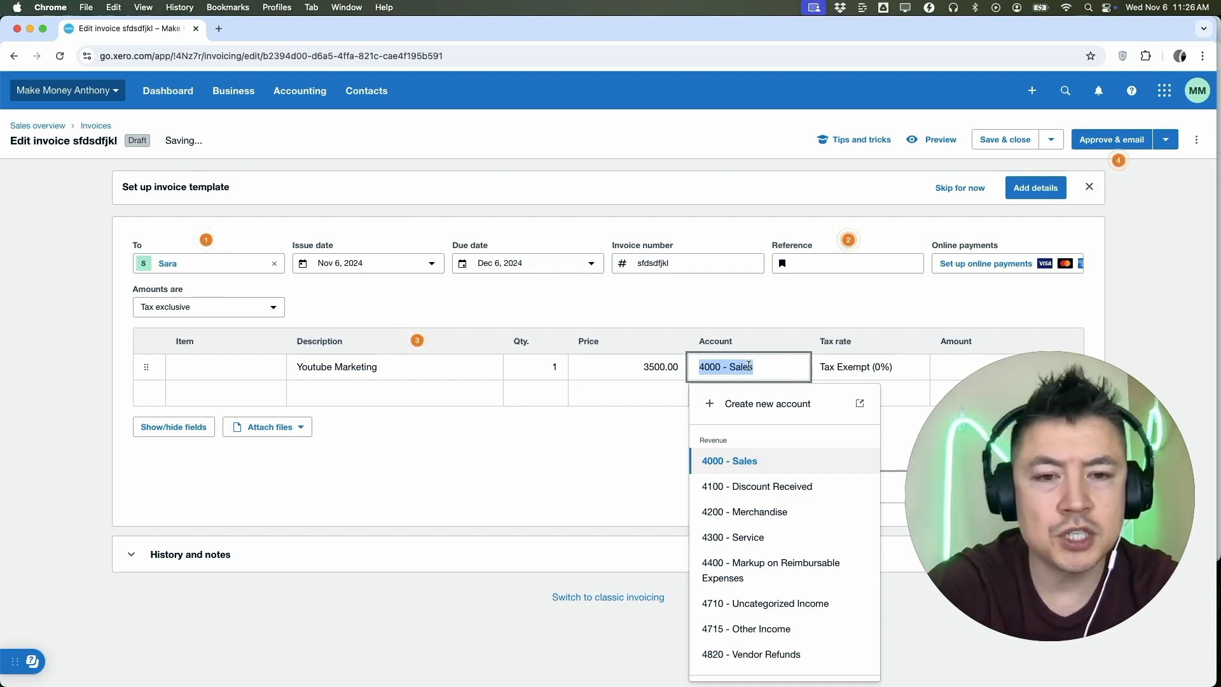
{"action": "left_click", "coordinate": [728, 539]}
{"action": "left_click", "coordinate": [867, 363]}
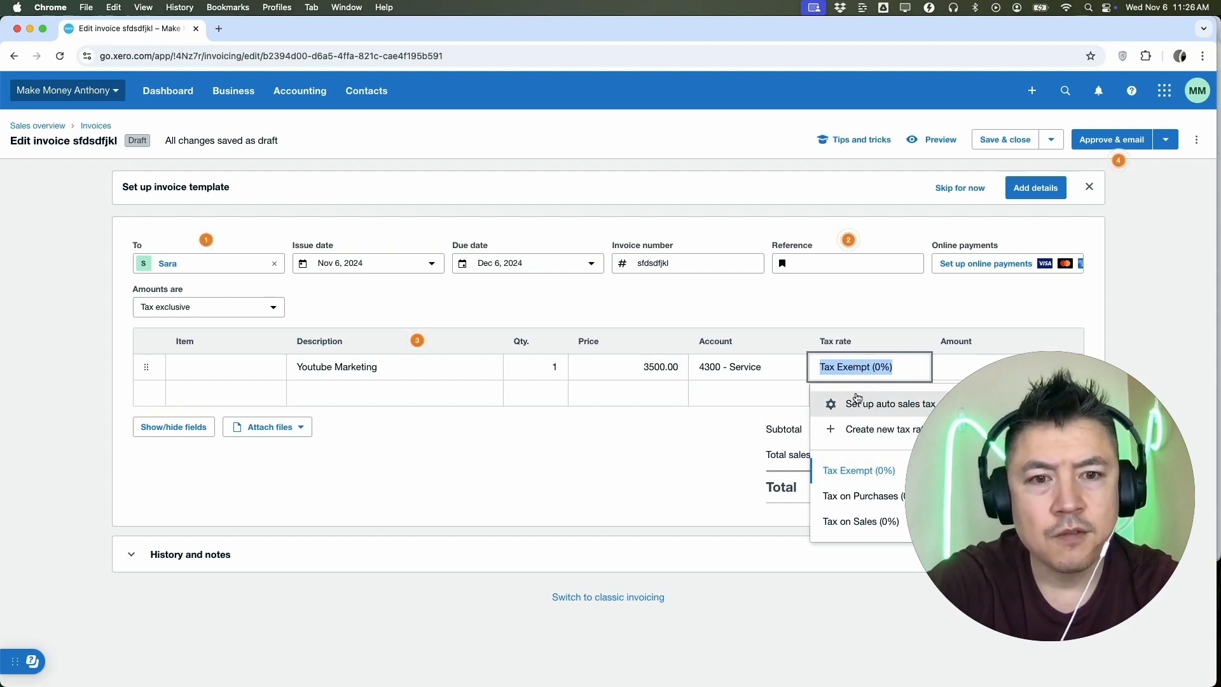
{"action": "left_click", "coordinate": [845, 470]}
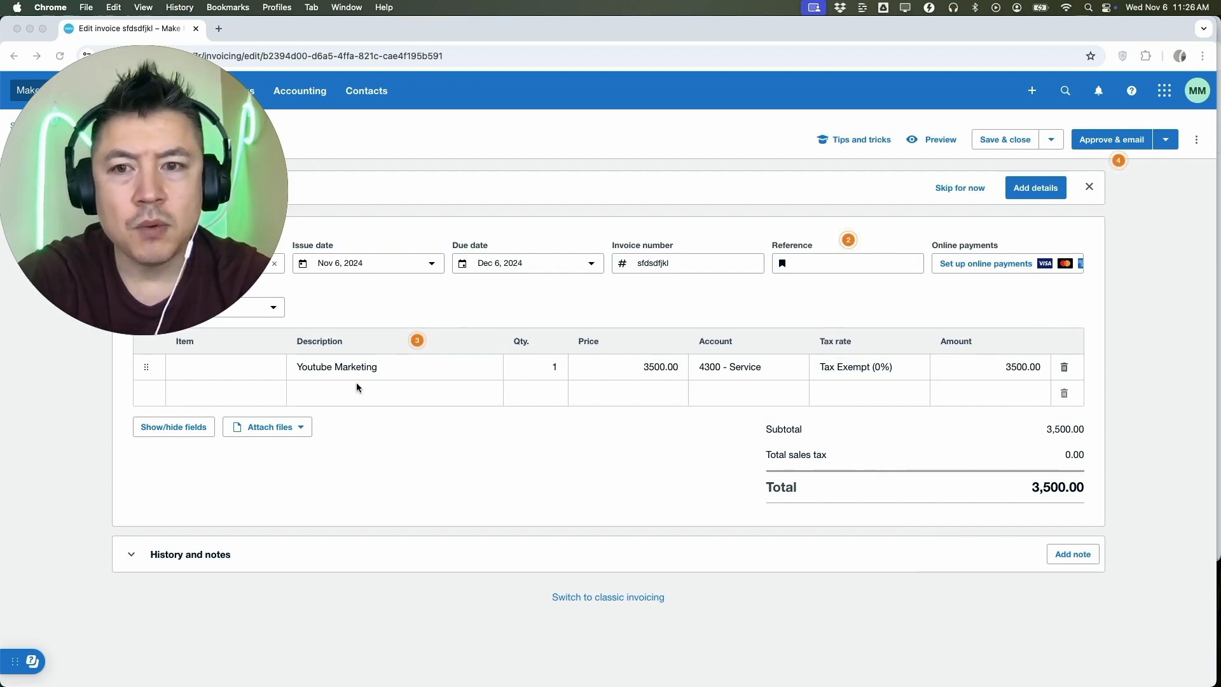
Step: Check the item choices for the Youtube Marketing line and the invoice's file attachment options
{"action": "left_click", "coordinate": [259, 371]}
{"action": "left_click", "coordinate": [250, 369]}
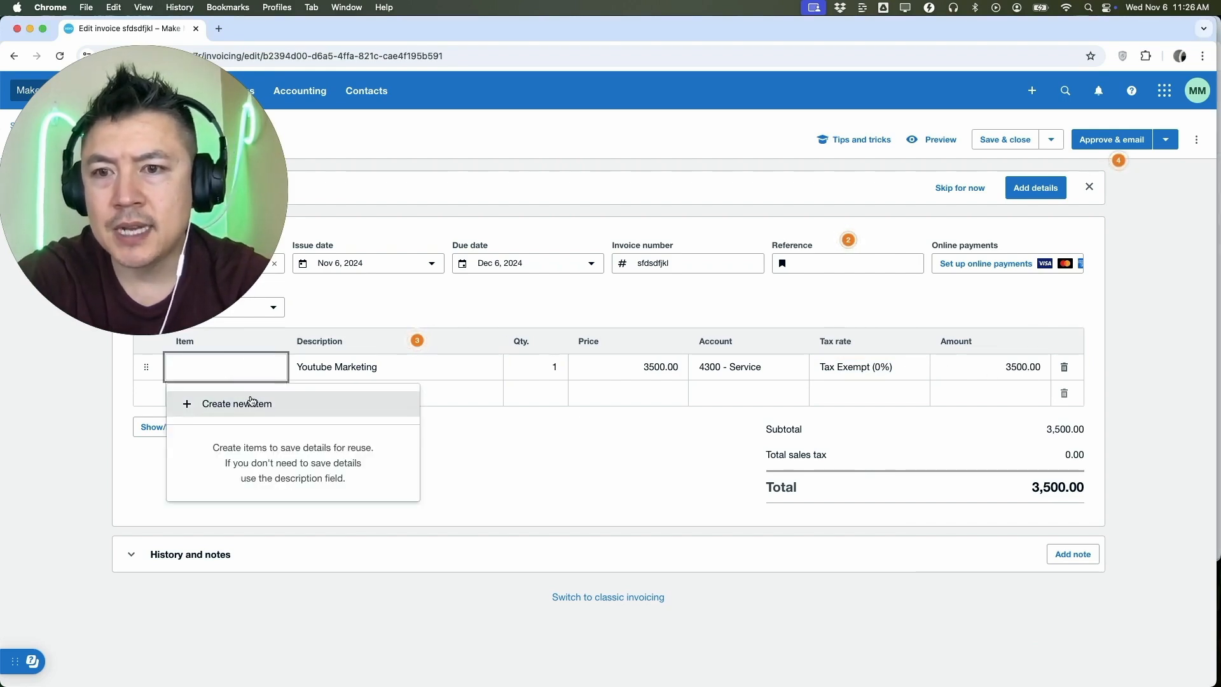
{"action": "left_click", "coordinate": [300, 344]}
{"action": "left_click", "coordinate": [227, 373]}
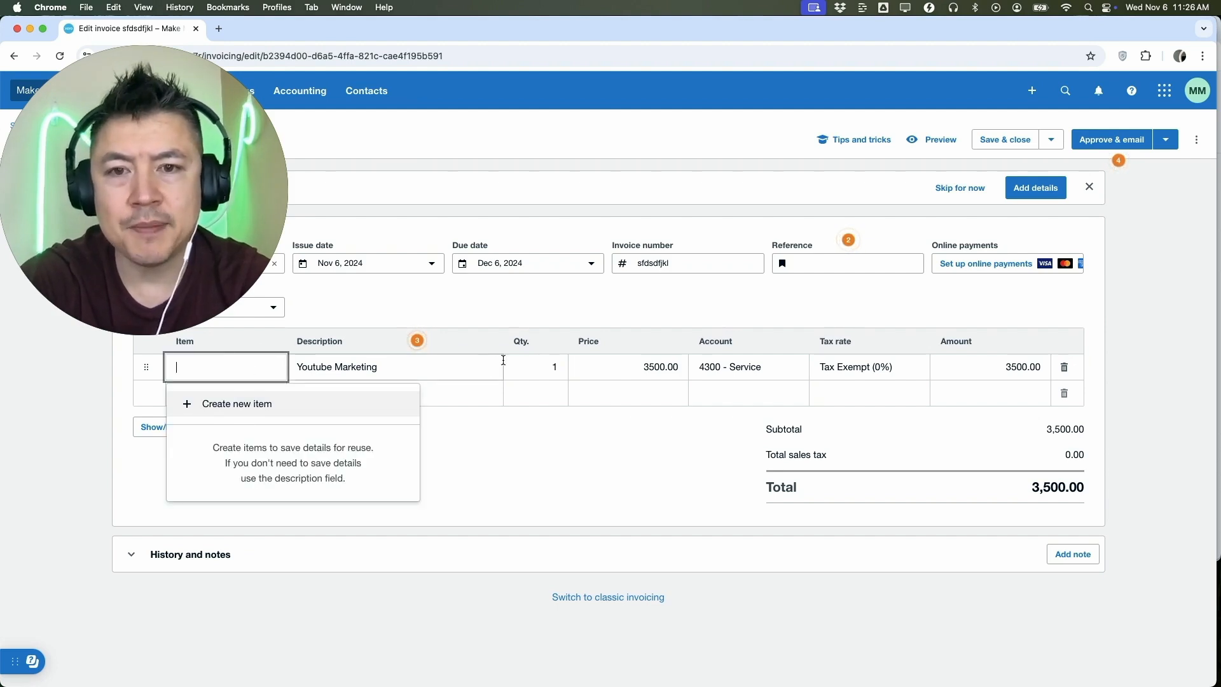
{"action": "left_click", "coordinate": [532, 296]}
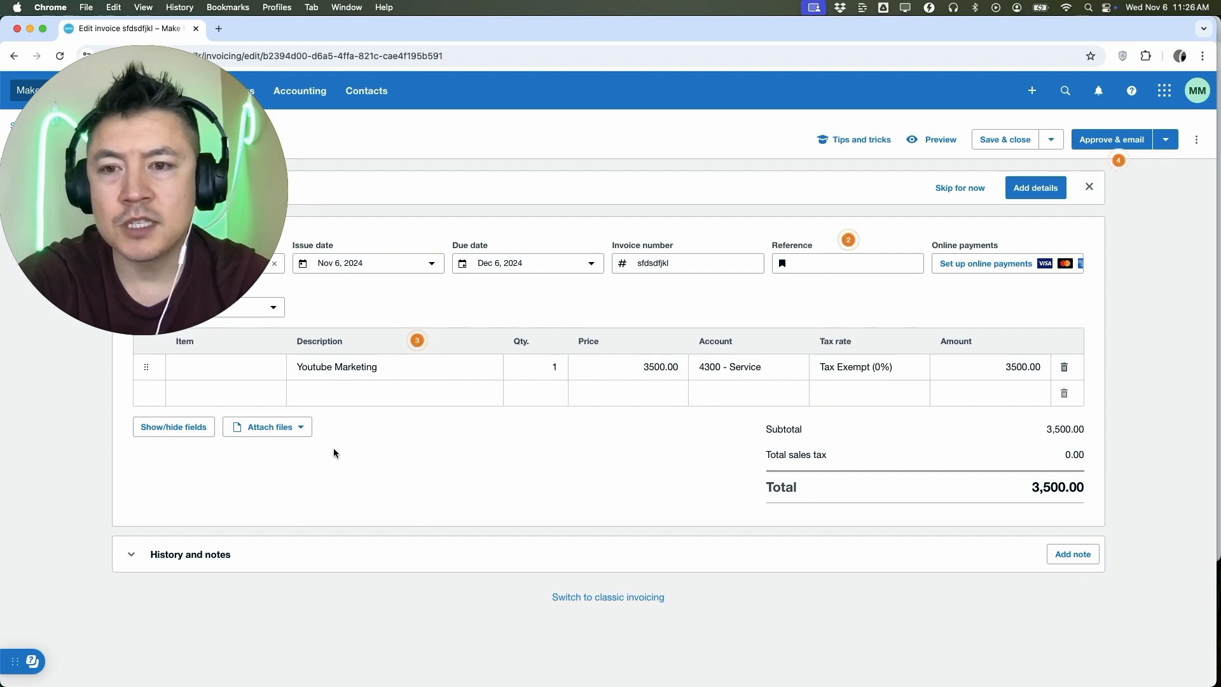
{"action": "left_click", "coordinate": [299, 426]}
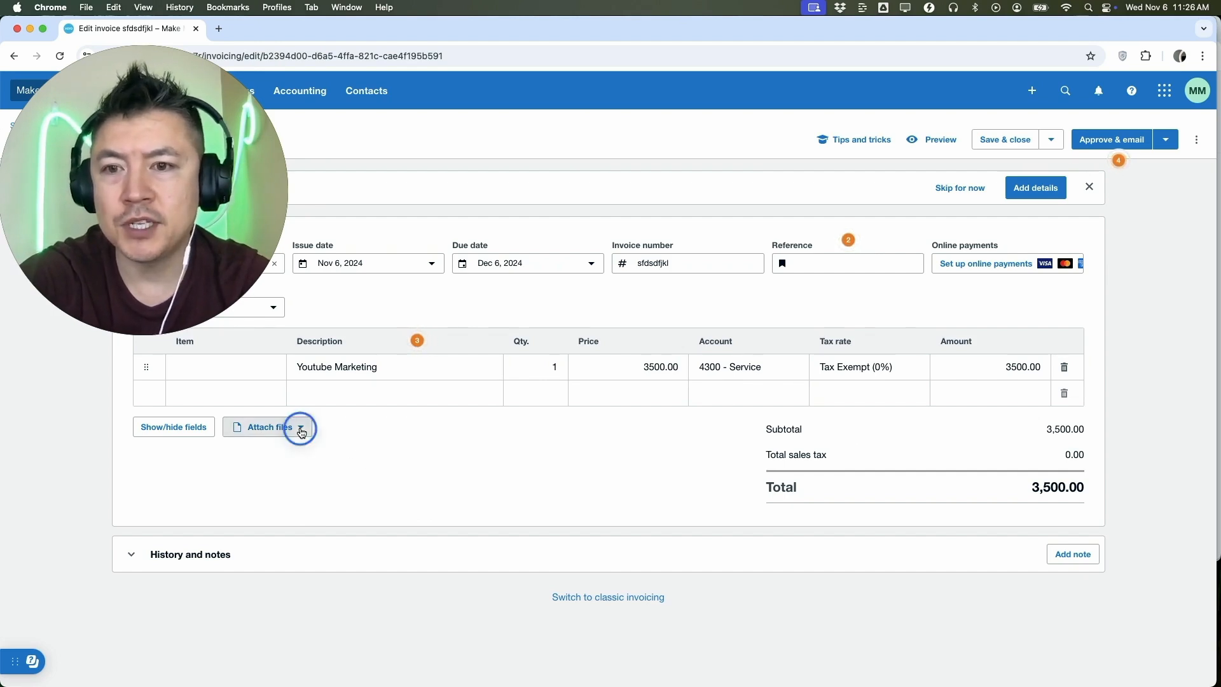
{"action": "left_click", "coordinate": [171, 477]}
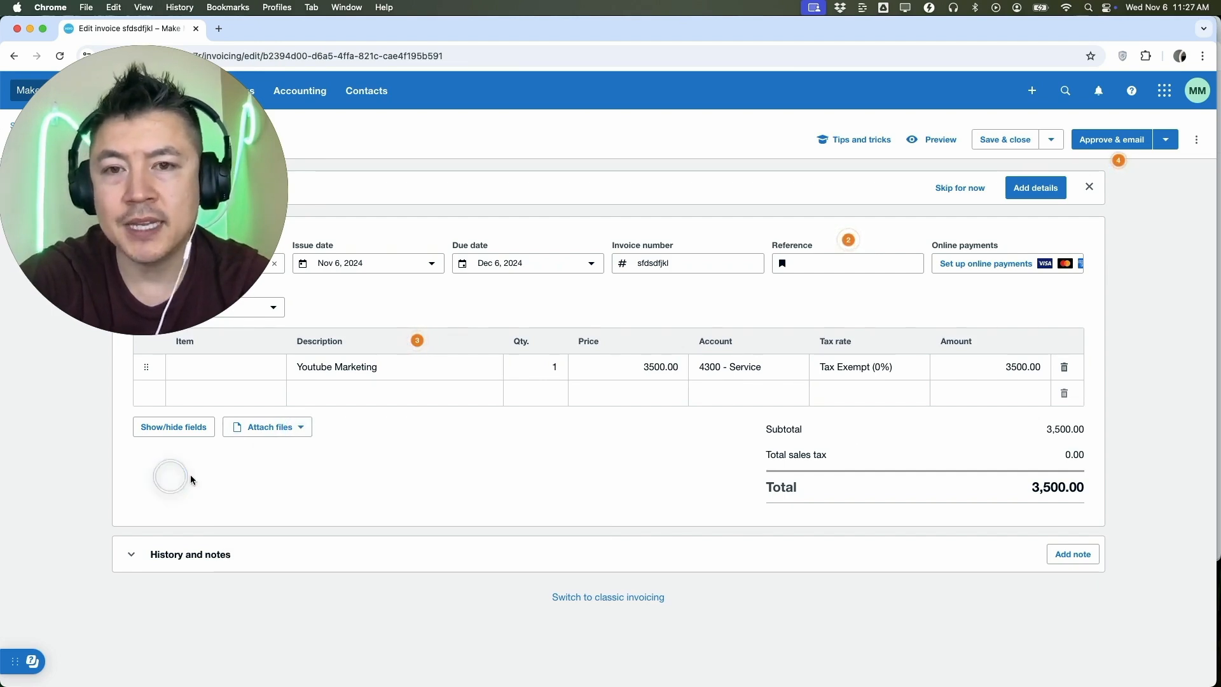
Step: Expand the invoice's history and notes and look through its logged edits
{"action": "left_click", "coordinate": [401, 554]}
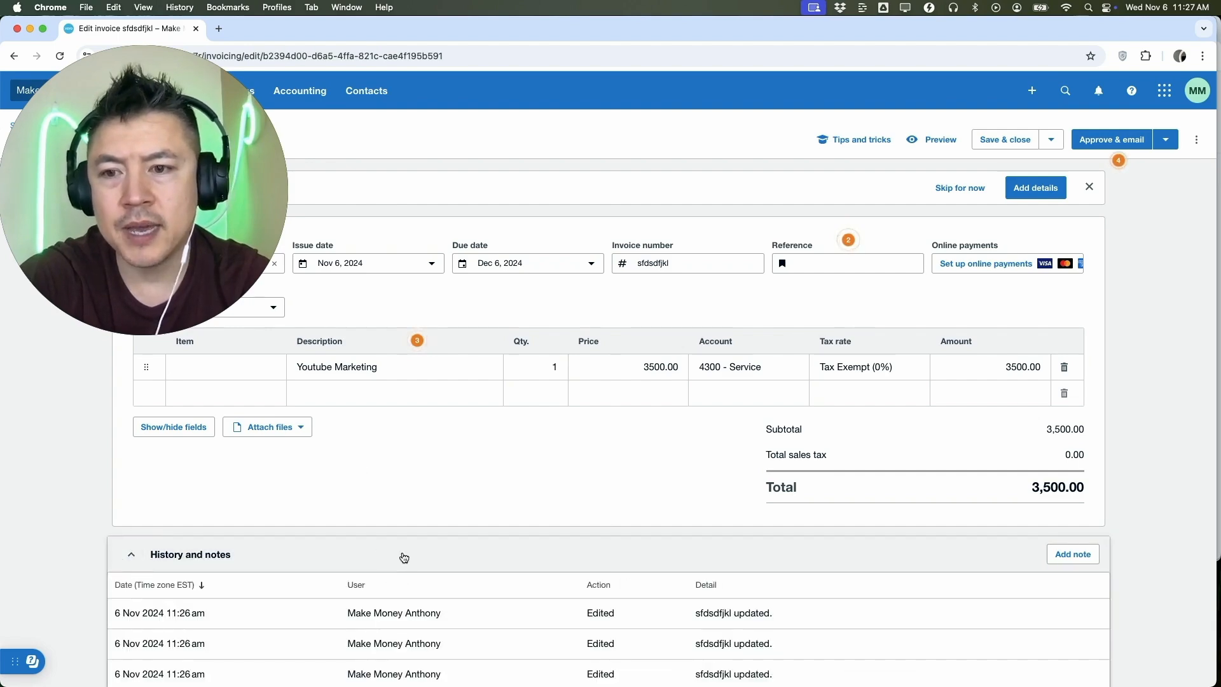
{"action": "scroll", "coordinate": [402, 552], "scroll_direction": "down", "scroll_amount": 2}
{"action": "scroll", "coordinate": [402, 551], "scroll_direction": "up", "scroll_amount": 2}
{"action": "scroll", "coordinate": [445, 553], "scroll_direction": "down", "scroll_amount": 5}
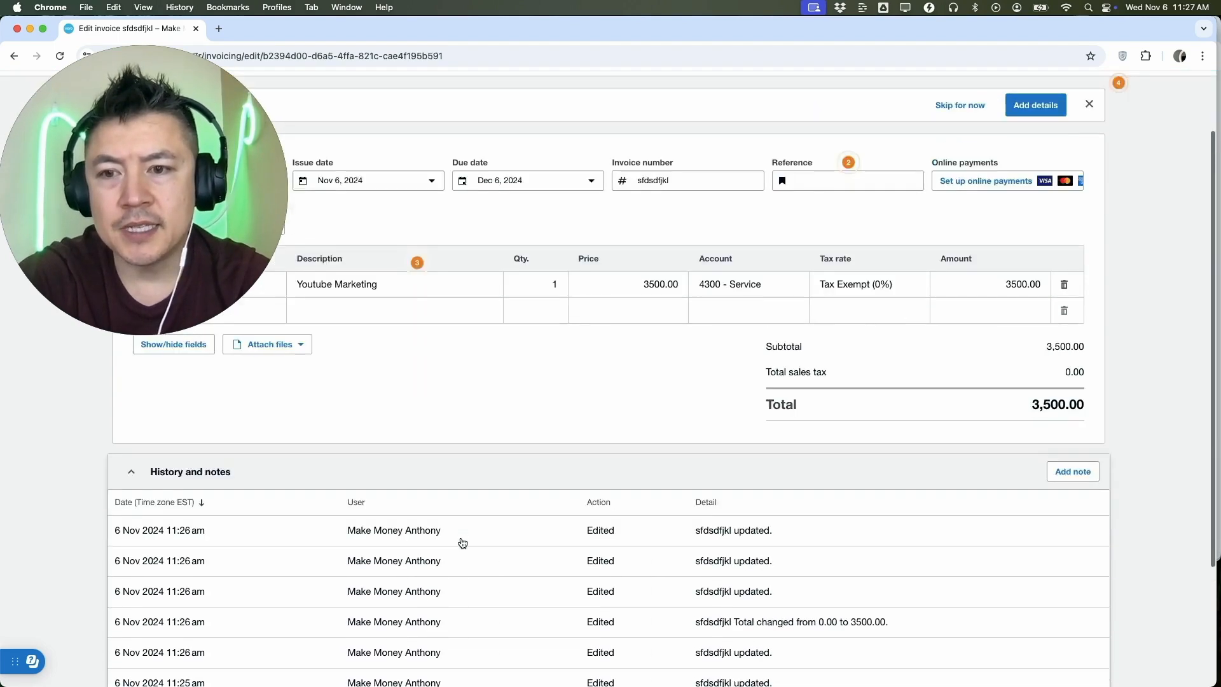
{"action": "scroll", "coordinate": [461, 537], "scroll_direction": "up", "scroll_amount": 5}
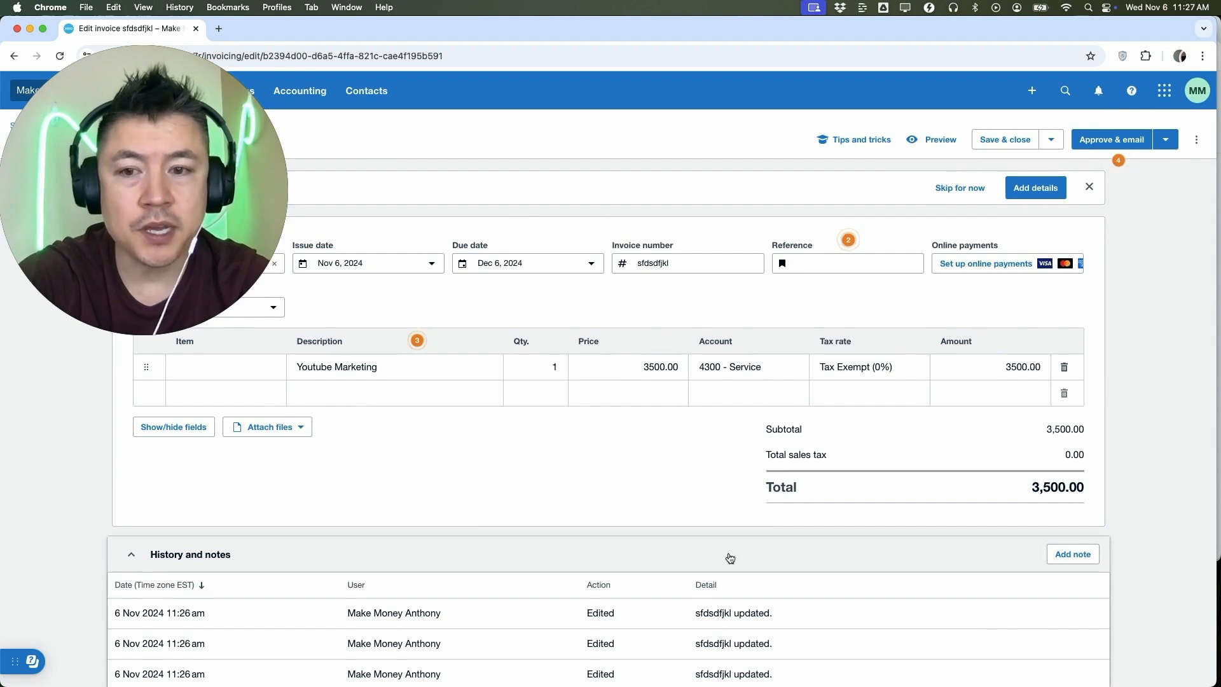
{"action": "scroll", "coordinate": [401, 526], "scroll_direction": "down", "scroll_amount": 2}
{"action": "scroll", "coordinate": [493, 502], "scroll_direction": "down", "scroll_amount": 3}
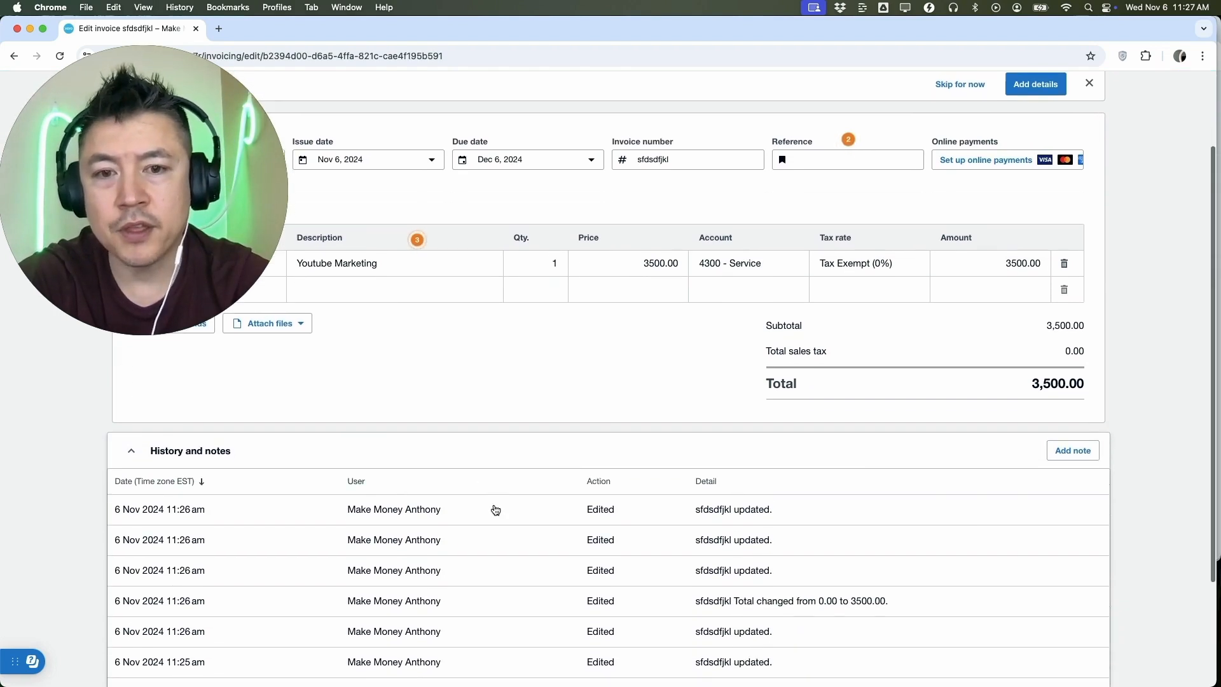
{"action": "scroll", "coordinate": [494, 509], "scroll_direction": "up", "scroll_amount": 4}
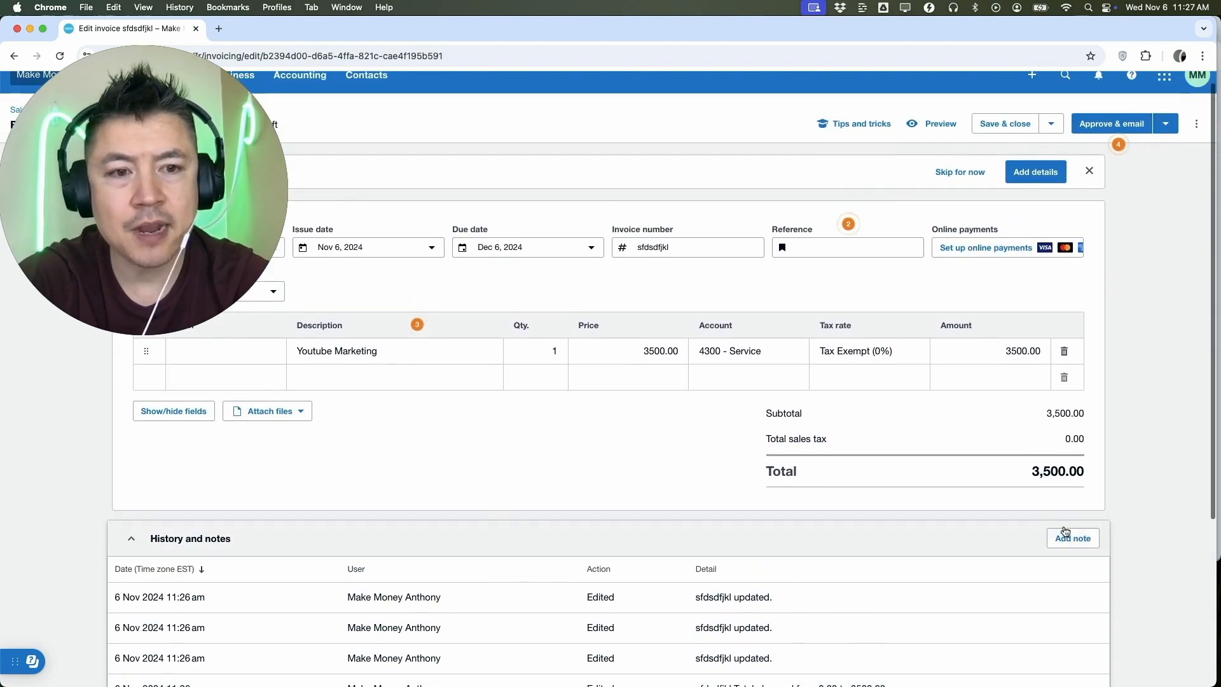
{"action": "scroll", "coordinate": [598, 481], "scroll_direction": "up", "scroll_amount": 1}
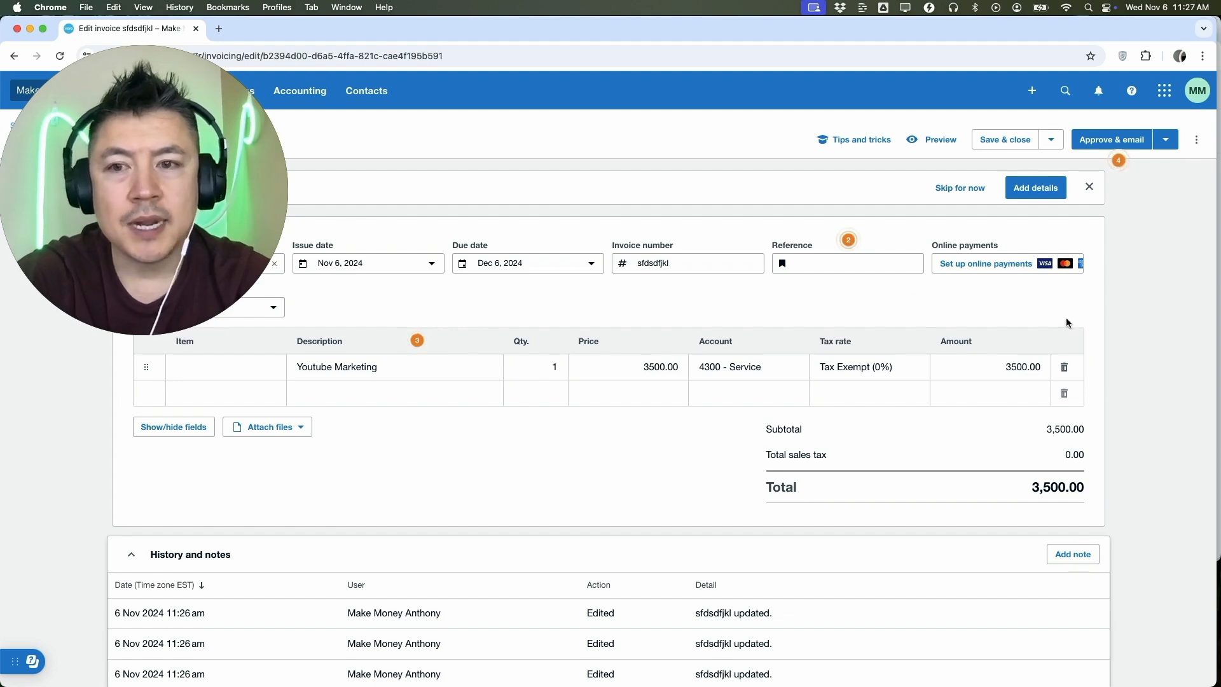
Step: Approve the invoice without emailing it
{"action": "left_click", "coordinate": [1174, 140]}
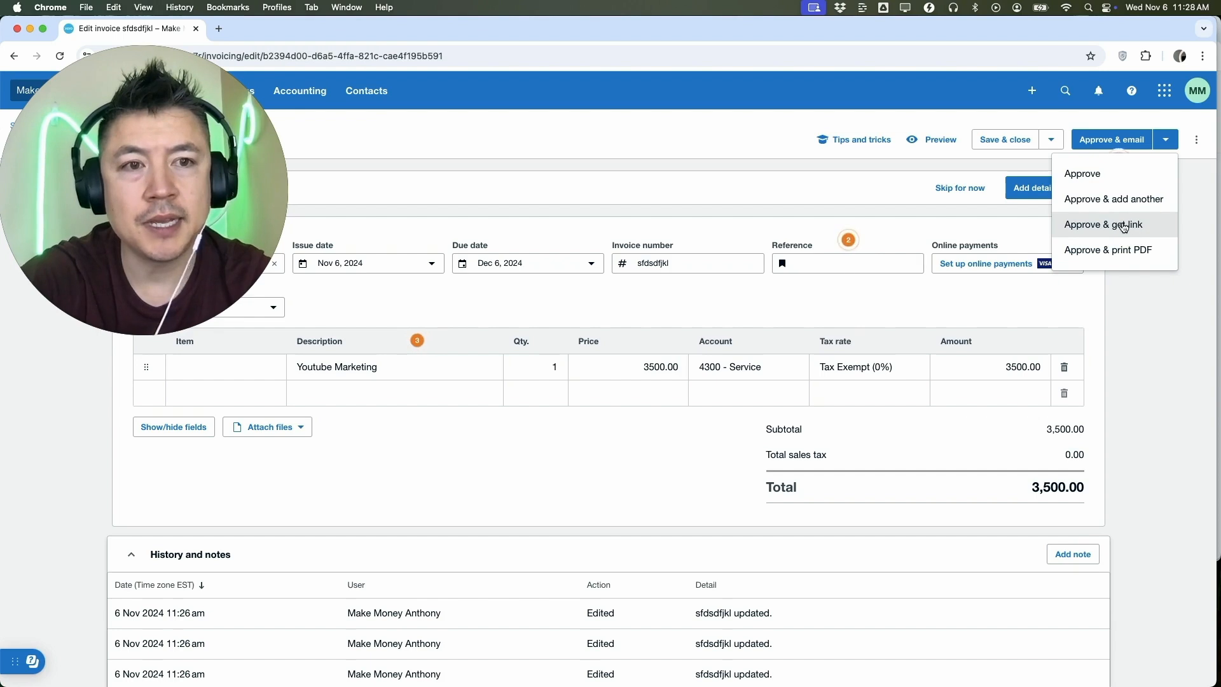
{"action": "left_click", "coordinate": [1104, 176]}
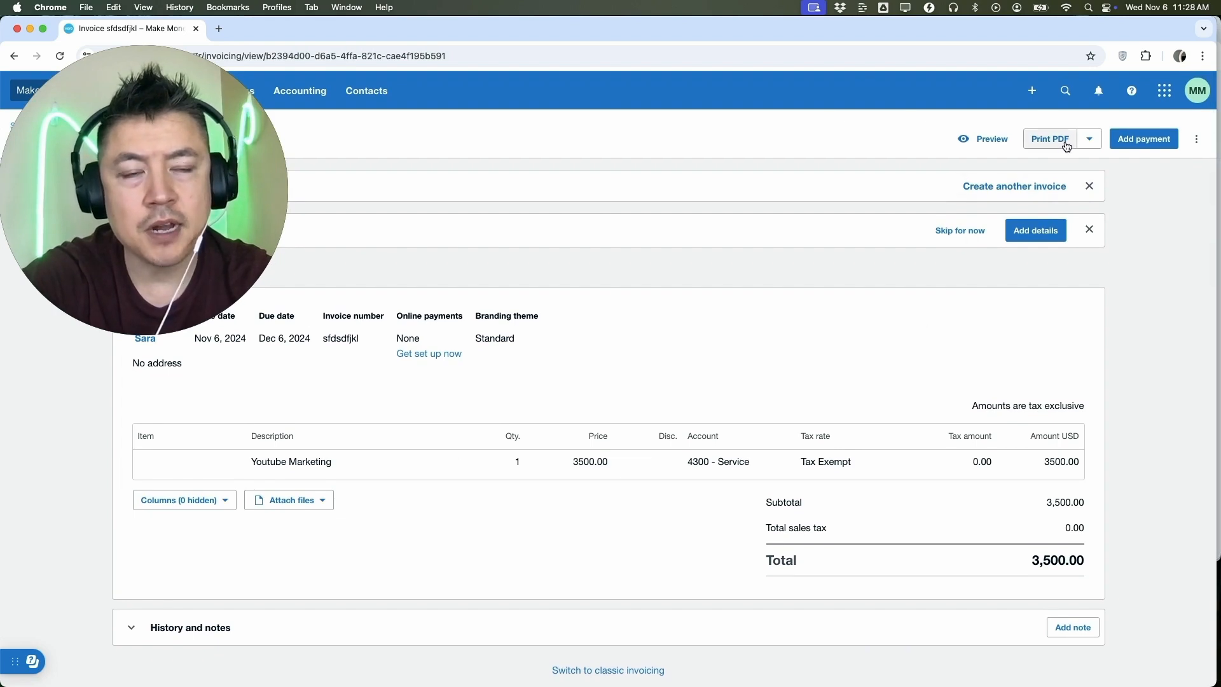
Step: Review the additional actions available for the approved invoice
{"action": "left_click", "coordinate": [1196, 138]}
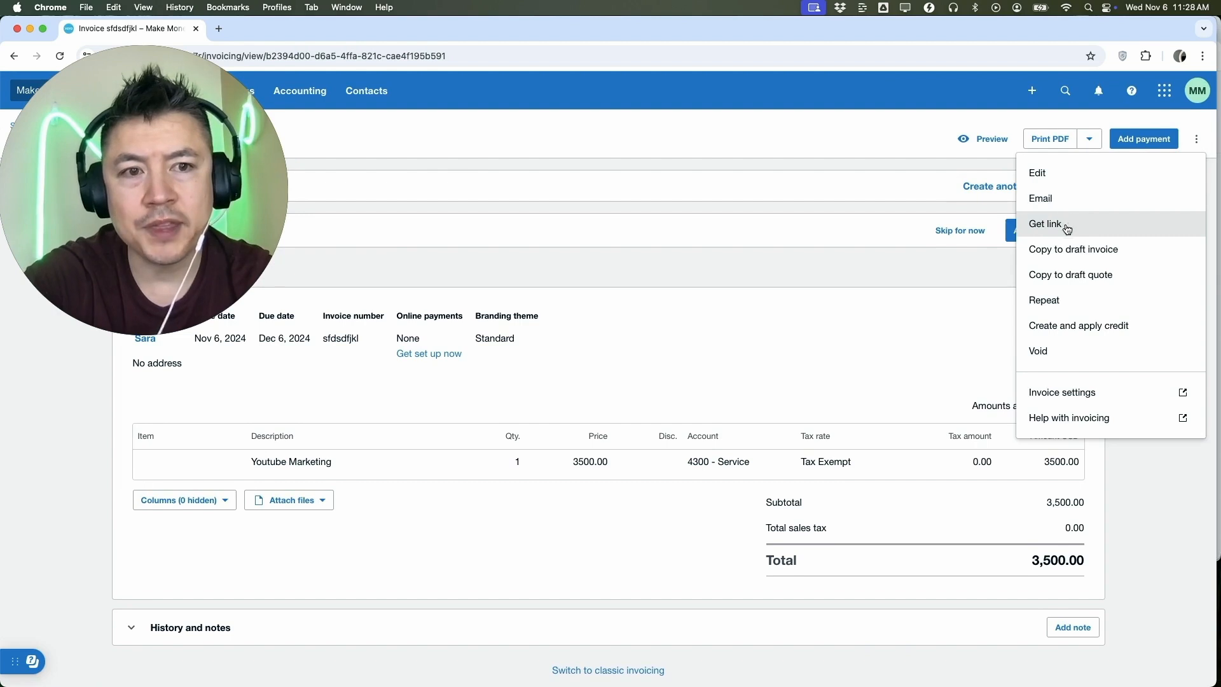
{"action": "left_click", "coordinate": [846, 211]}
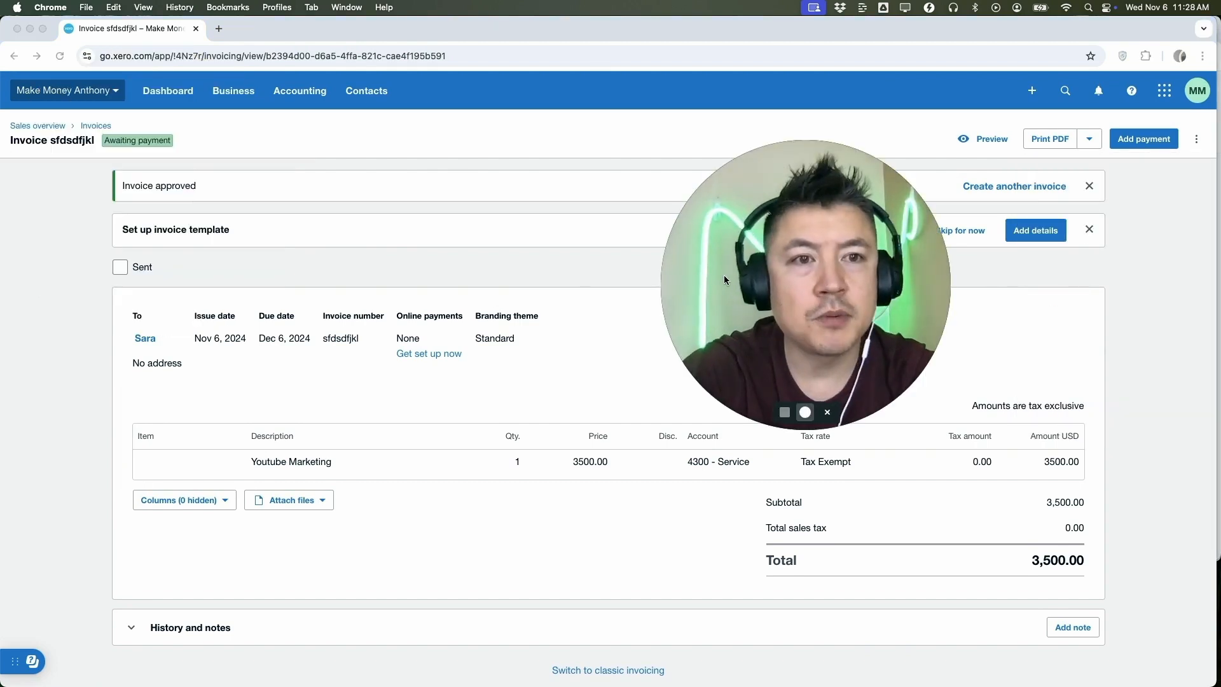
{"action": "left_click", "coordinate": [1099, 242]}
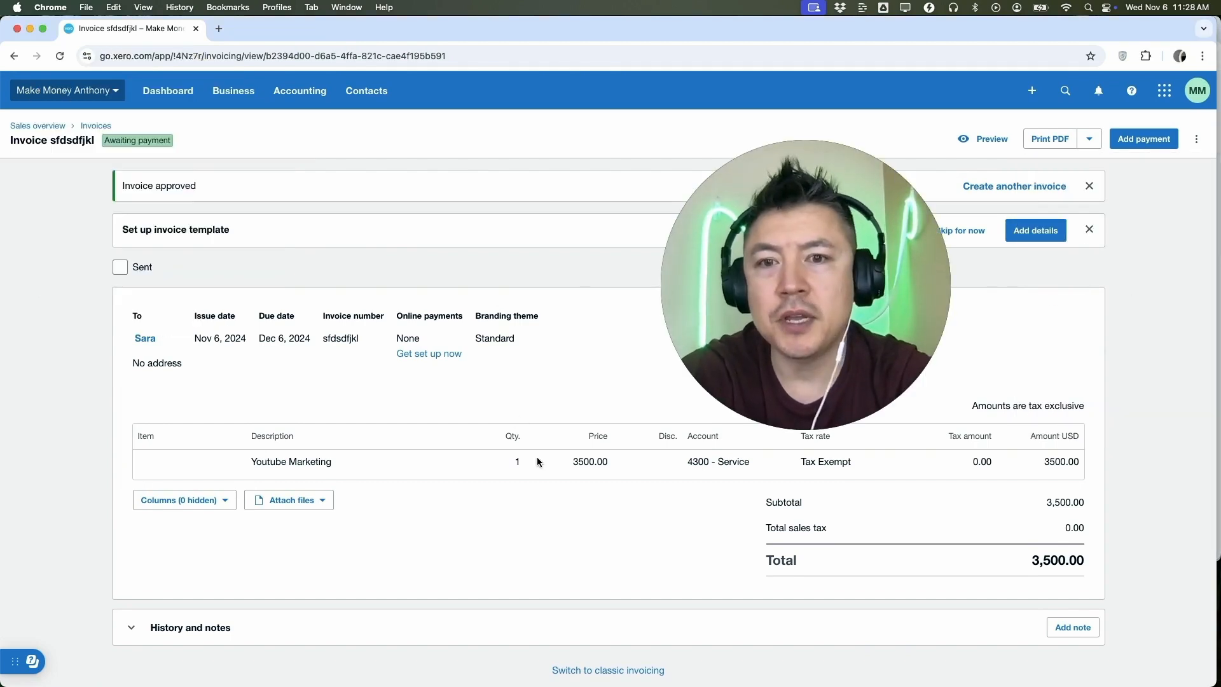
Step: Begin adding a payment to the approved invoice and open the amount paid for editing
{"action": "left_click", "coordinate": [1144, 140]}
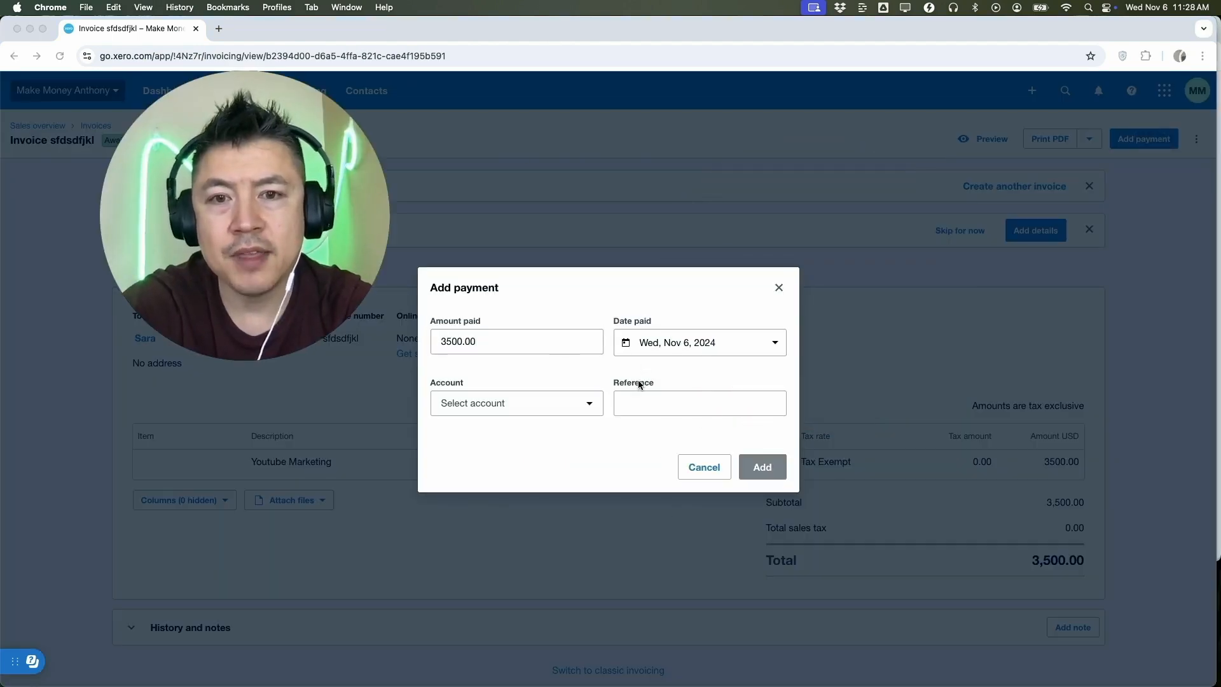
{"action": "left_click", "coordinate": [498, 341]}
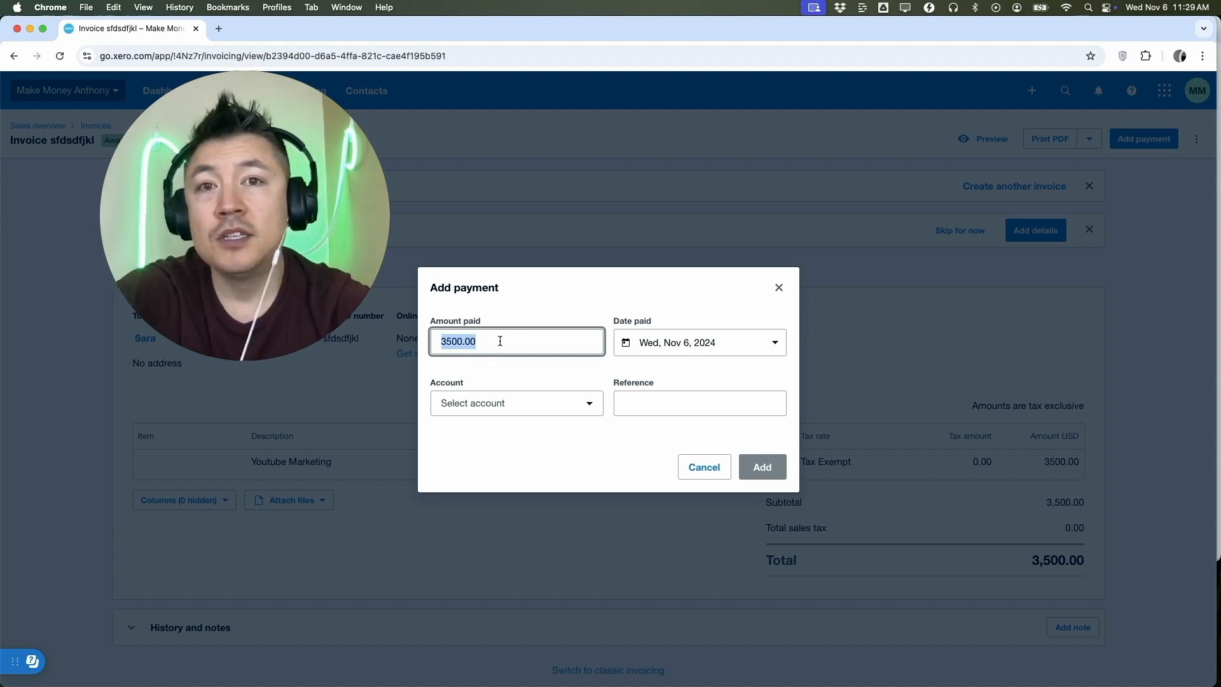